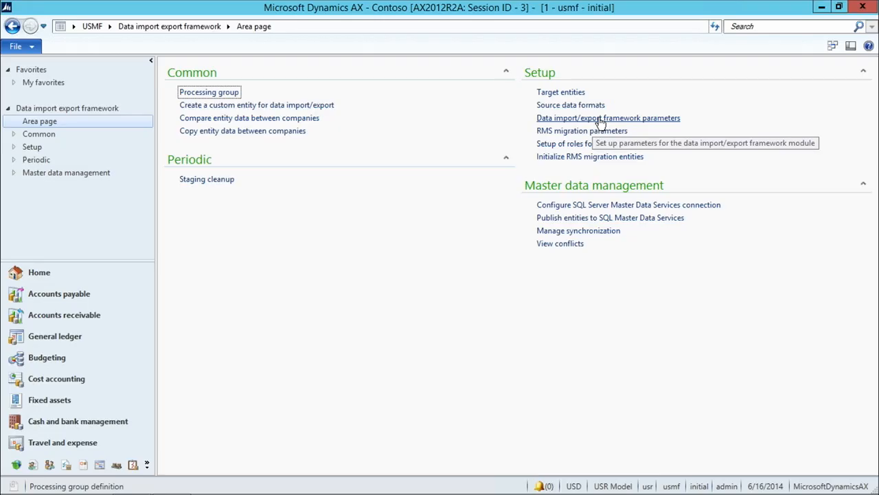
Validate service account access to the shared working directory in the data import/export framework parameters
{"action": "left_click", "coordinate": [600, 119]}
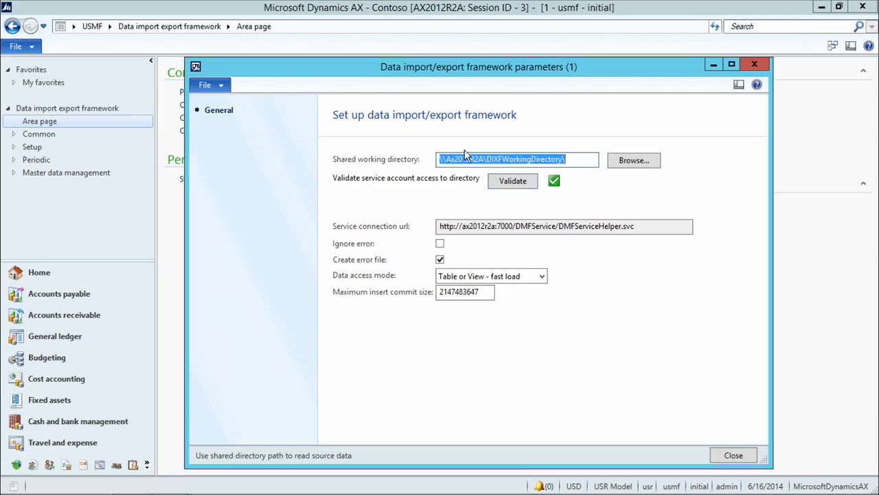
{"action": "left_click", "coordinate": [501, 180]}
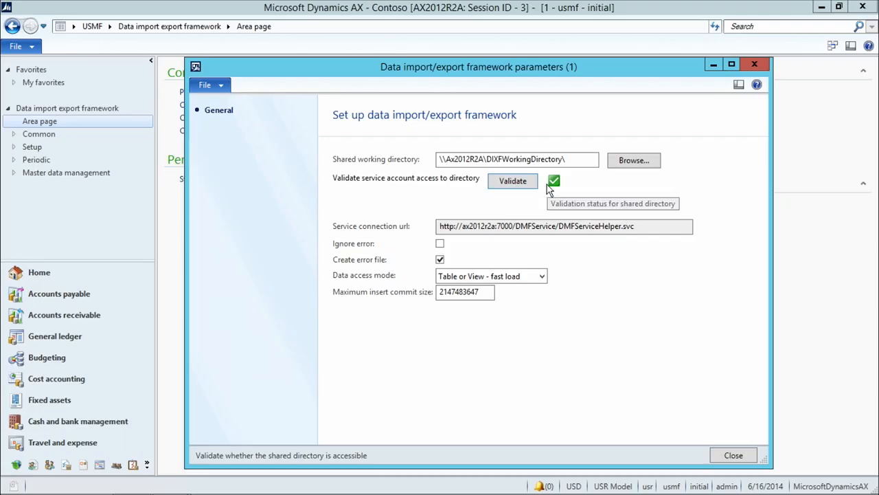
{"action": "left_click", "coordinate": [734, 457]}
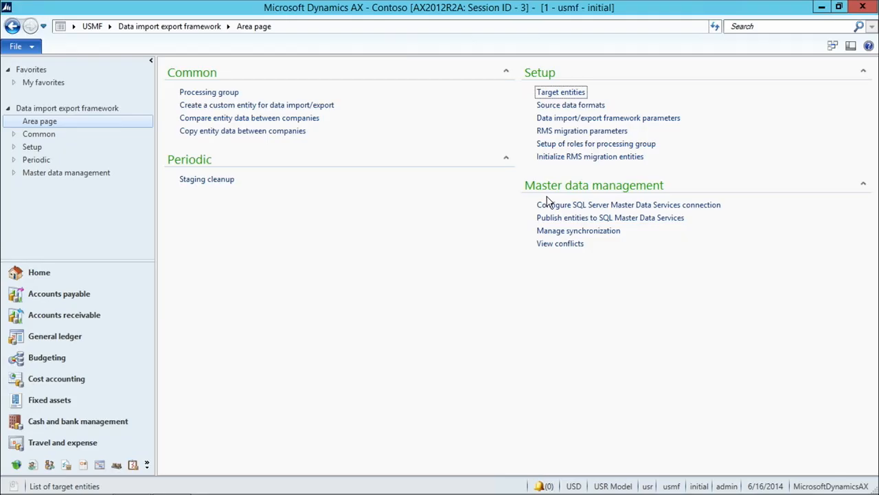
Create a source data format named CSV with the type File
{"action": "left_click", "coordinate": [560, 105]}
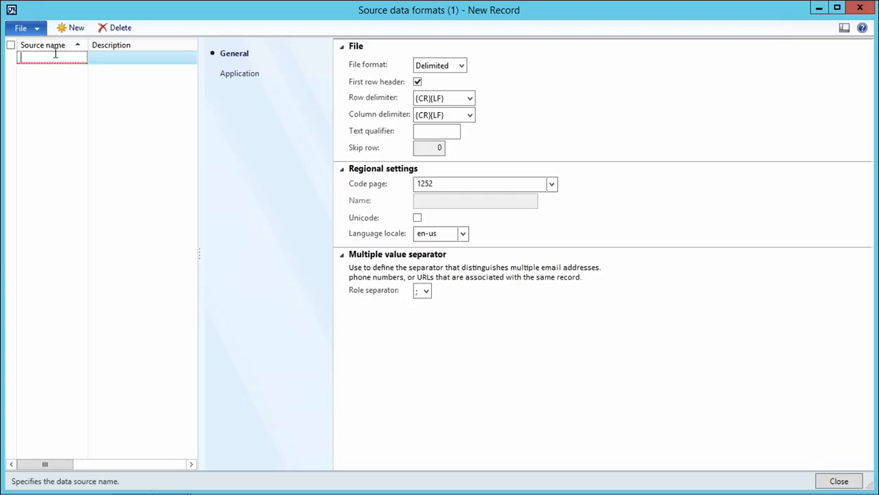
{"action": "type", "text": "CSV"}
{"action": "left_click_drag", "start_coordinate": [199, 251], "coordinate": [325, 276]}
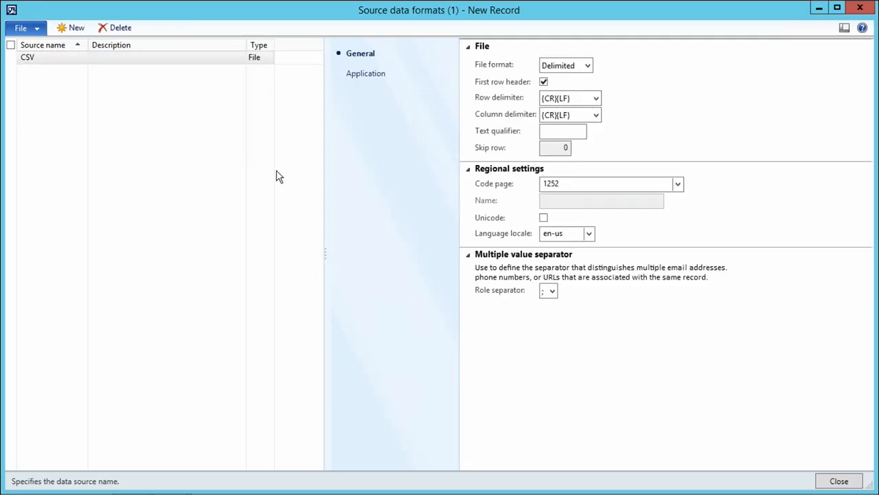
{"action": "left_click", "coordinate": [261, 60]}
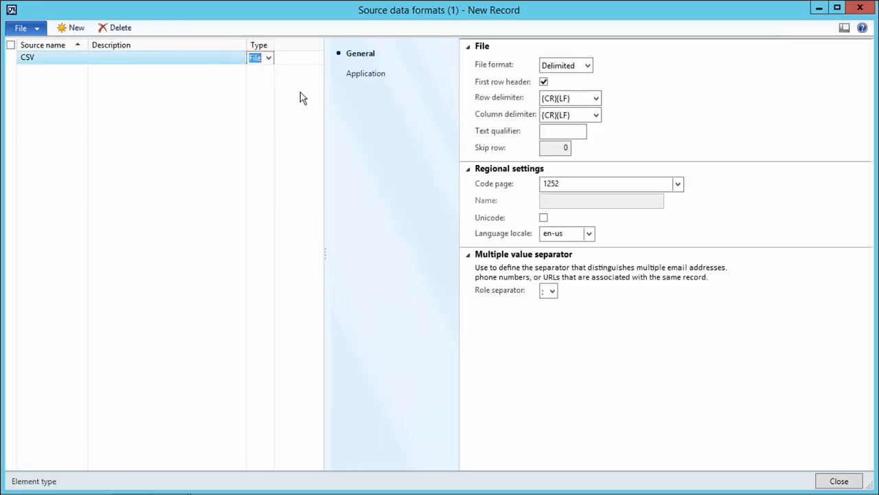
{"action": "left_click", "coordinate": [269, 59]}
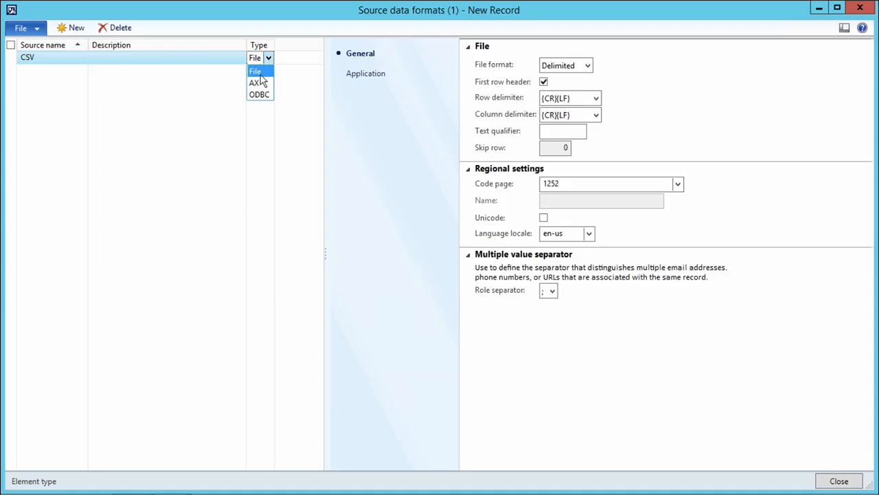
{"action": "left_click", "coordinate": [260, 74]}
{"action": "left_click", "coordinate": [198, 56]}
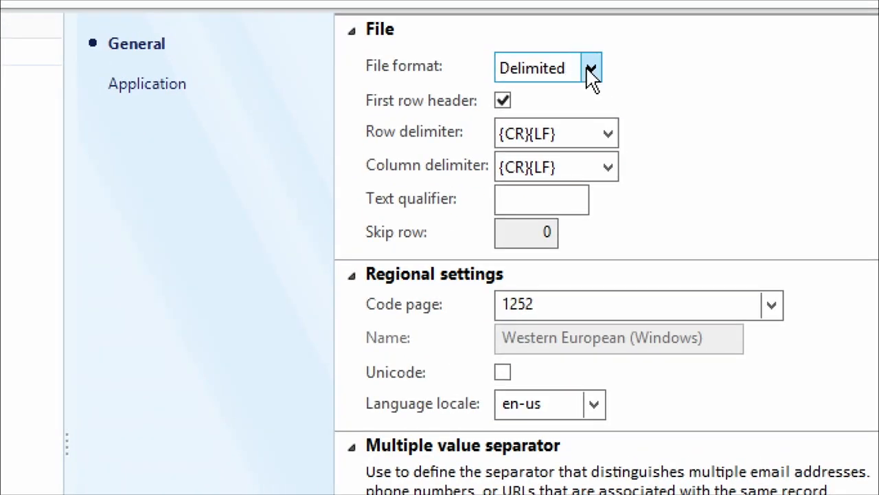
Configure the CSV format as Delimited with row delimiter {CR}{LF}, column delimiter Comma {,} and a double quote as text qualifier
{"action": "left_click", "coordinate": [591, 69]}
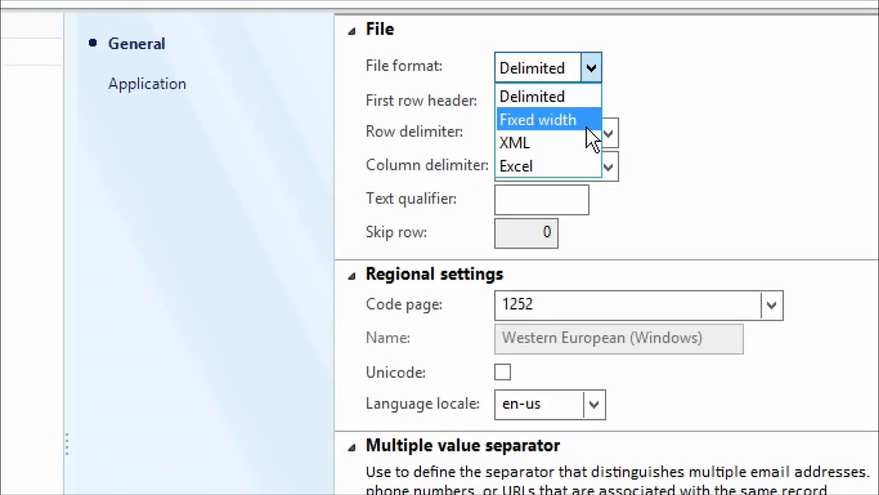
{"action": "left_click", "coordinate": [555, 100]}
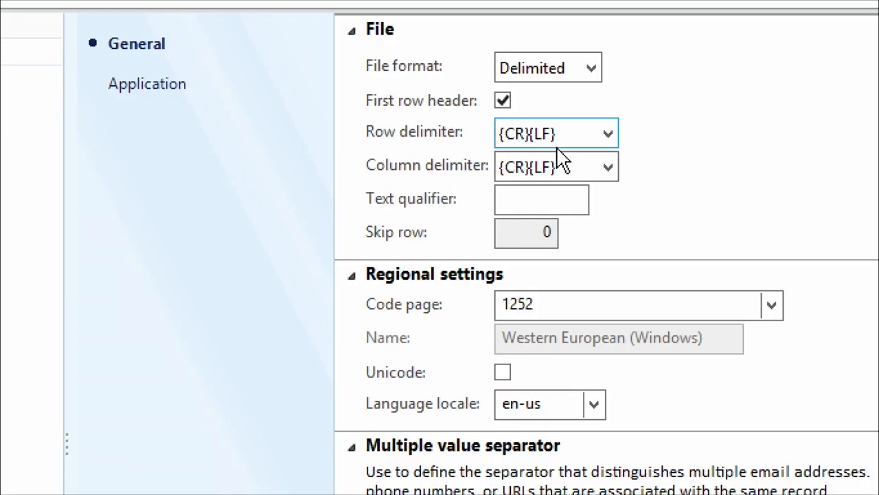
{"action": "left_click", "coordinate": [611, 136]}
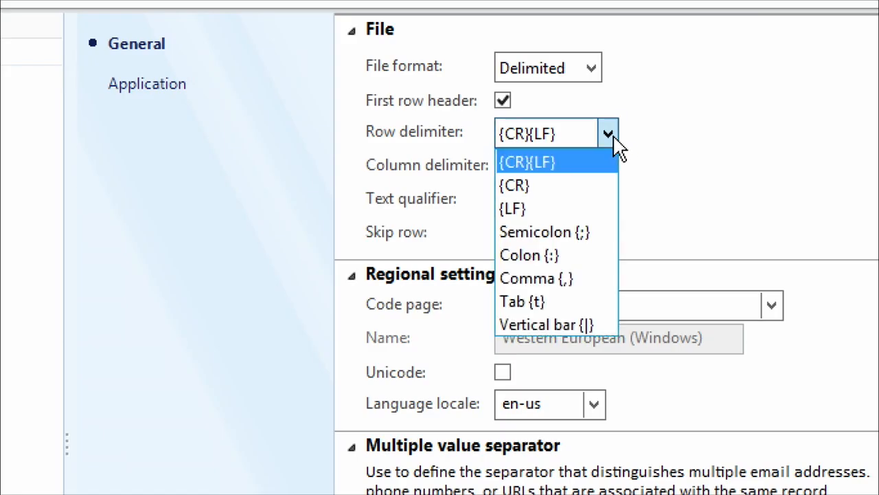
{"action": "left_click", "coordinate": [564, 162]}
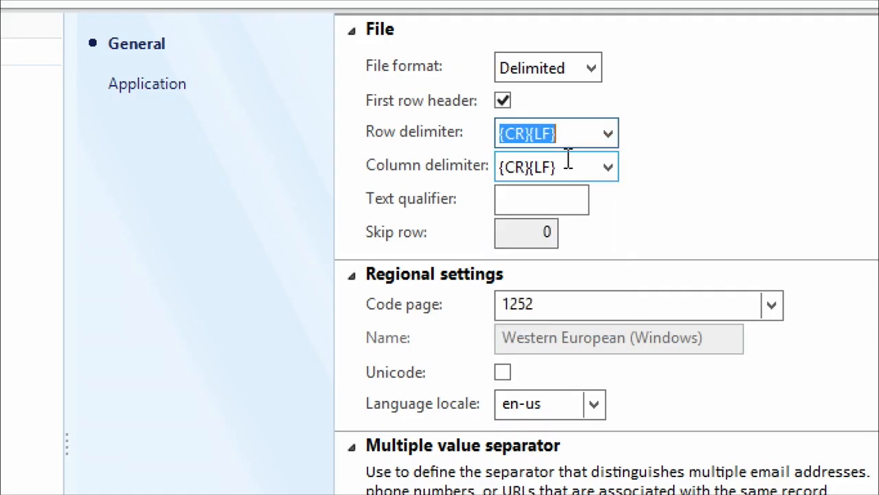
{"action": "left_click", "coordinate": [608, 167]}
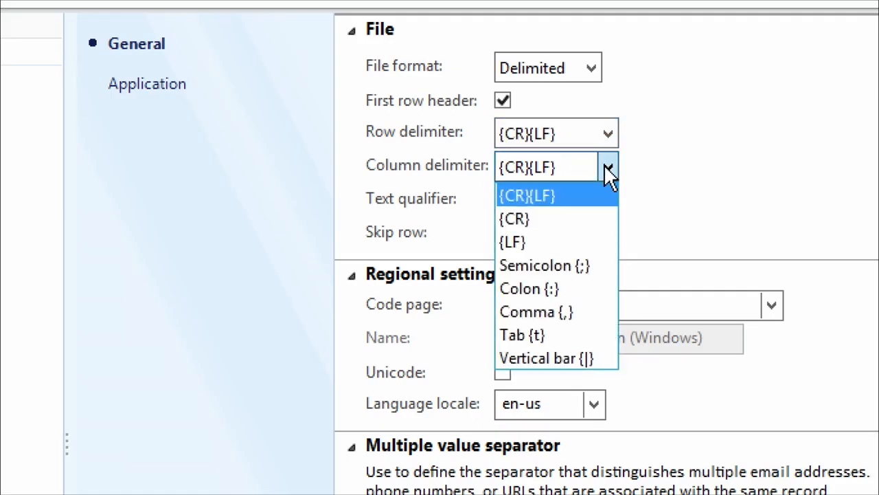
{"action": "left_click", "coordinate": [581, 313]}
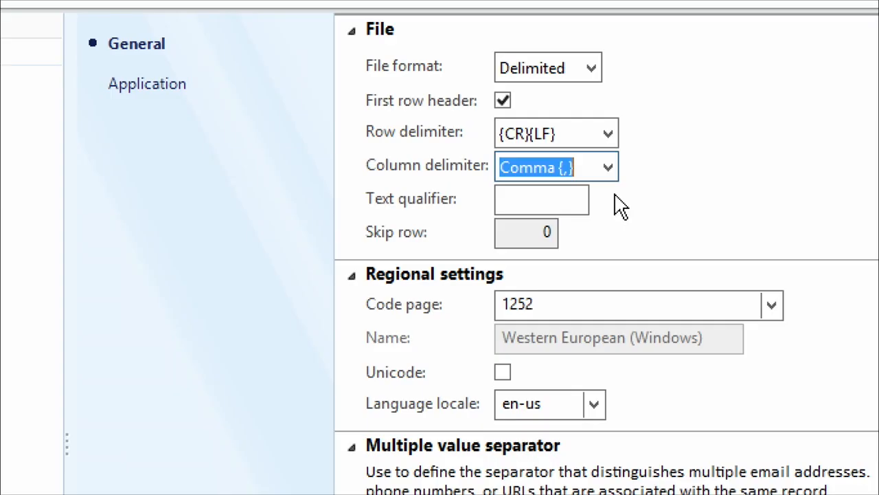
{"action": "left_click", "coordinate": [553, 198]}
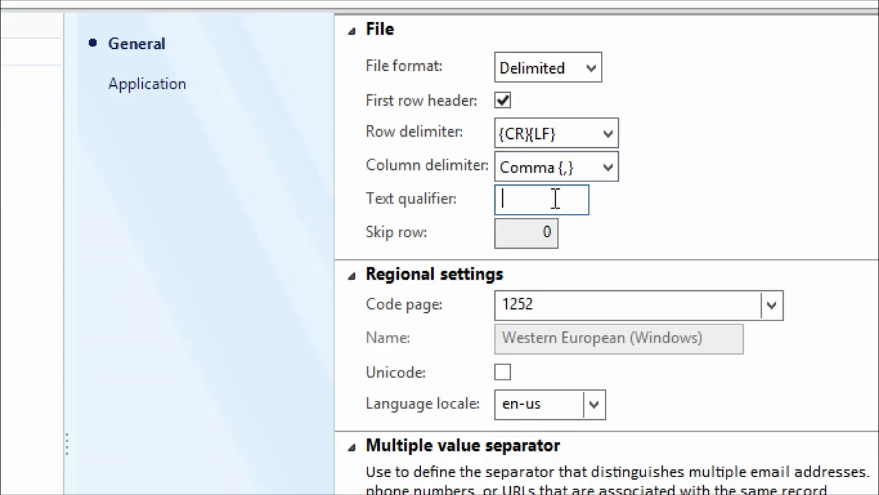
{"action": "type", "text": "\""}
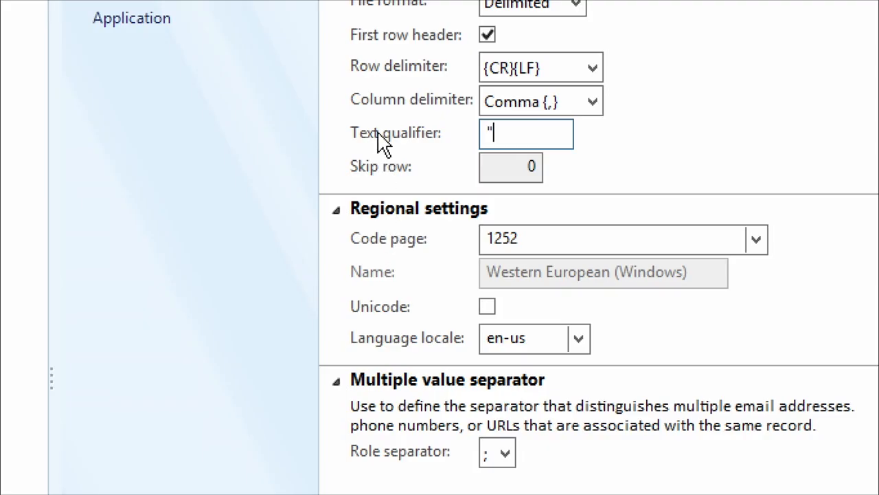
Set the CSV format's dimension code to CostCenter and Department, with a hyphen as chart of accounts delimiter
{"action": "scroll", "coordinate": [359, 73], "scroll_direction": "up", "scroll_amount": 3}
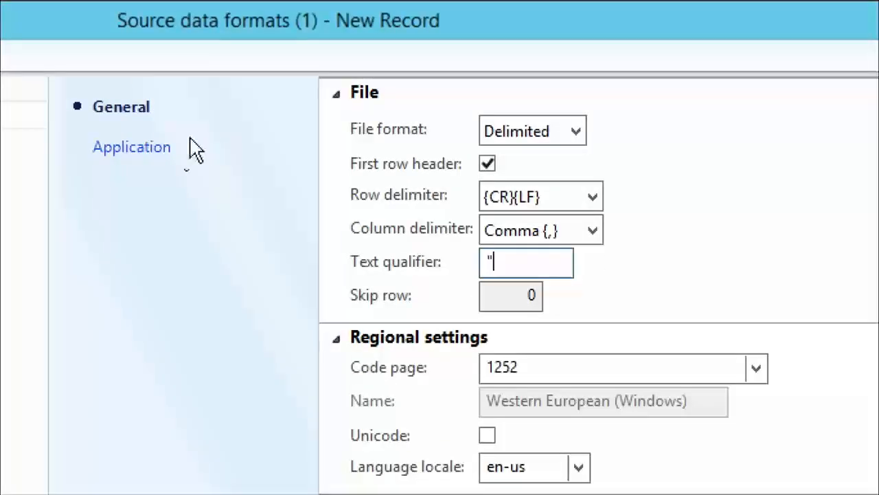
{"action": "left_click", "coordinate": [124, 162]}
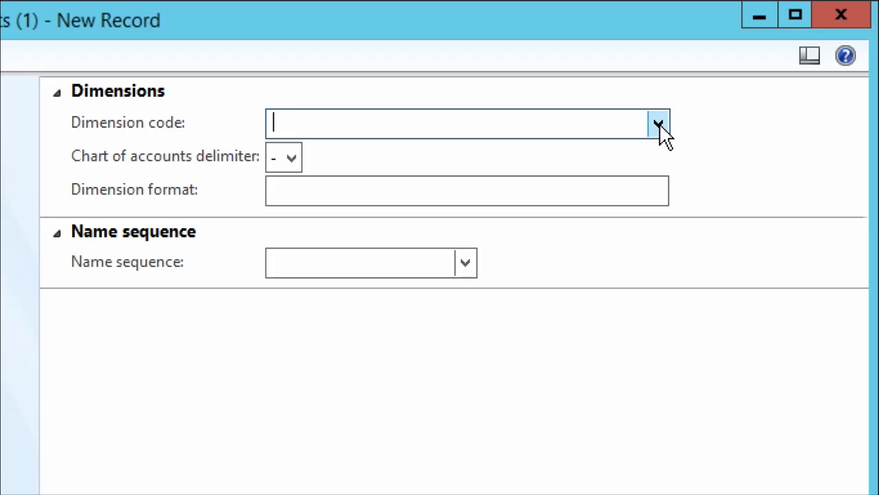
{"action": "left_click", "coordinate": [659, 126]}
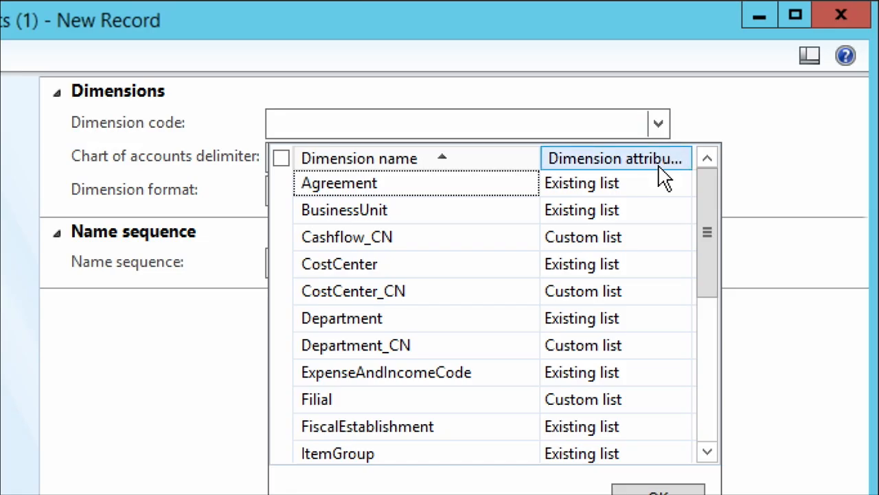
{"action": "left_click", "coordinate": [283, 268]}
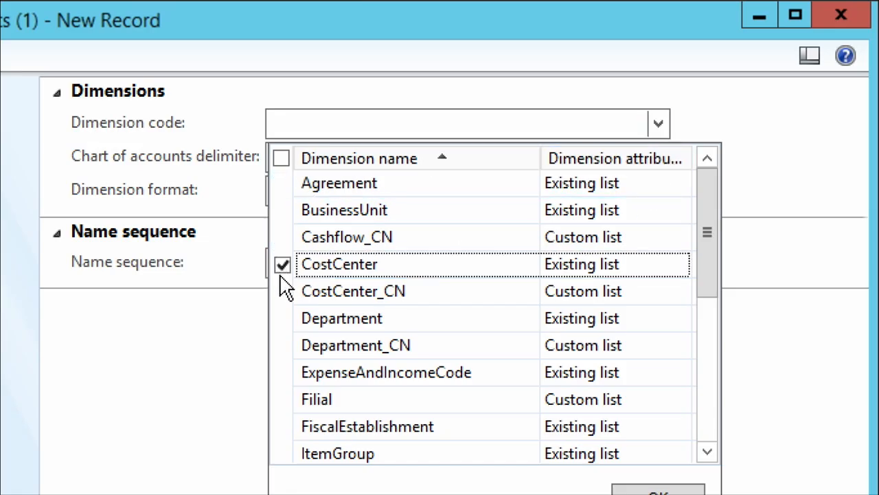
{"action": "left_click", "coordinate": [283, 319]}
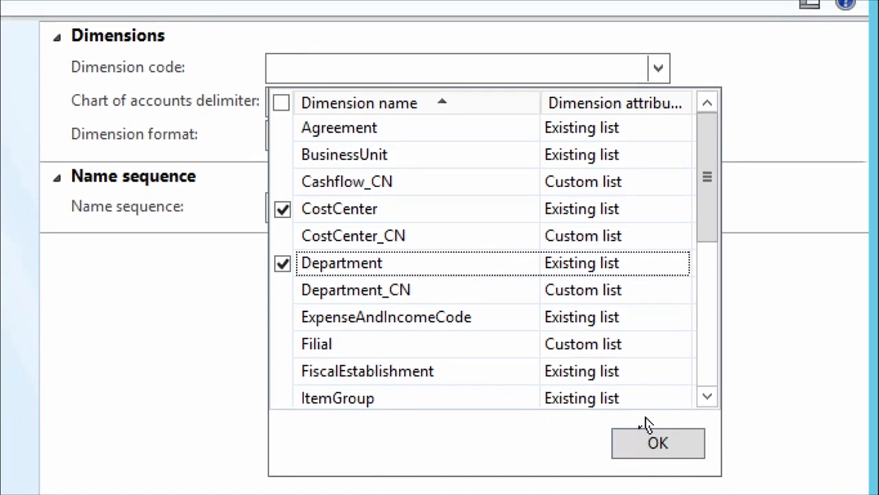
{"action": "left_click", "coordinate": [680, 445]}
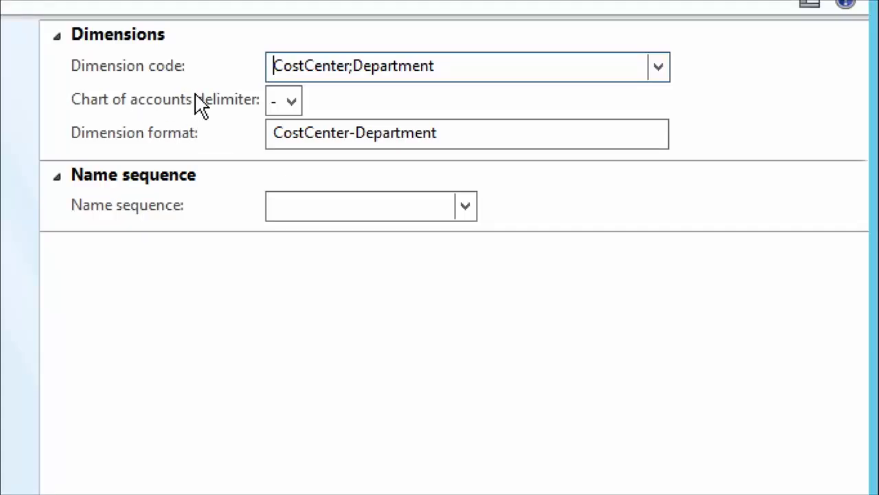
{"action": "left_click", "coordinate": [291, 101]}
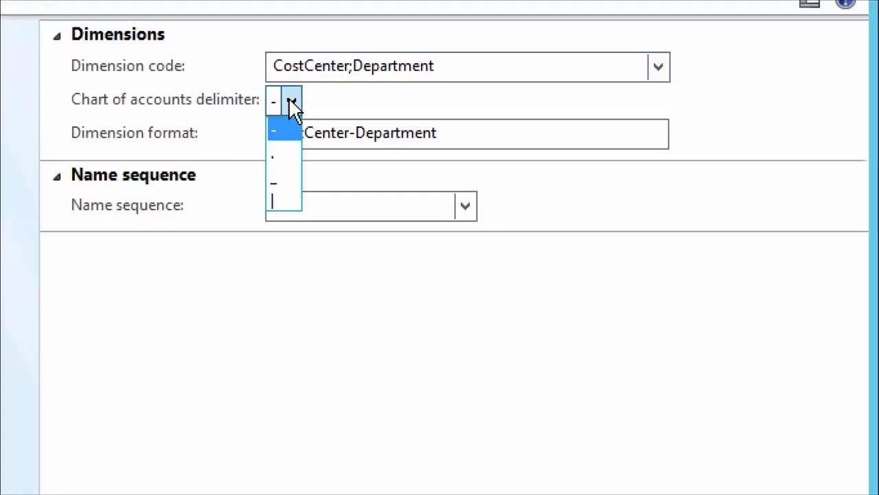
{"action": "left_click", "coordinate": [287, 128]}
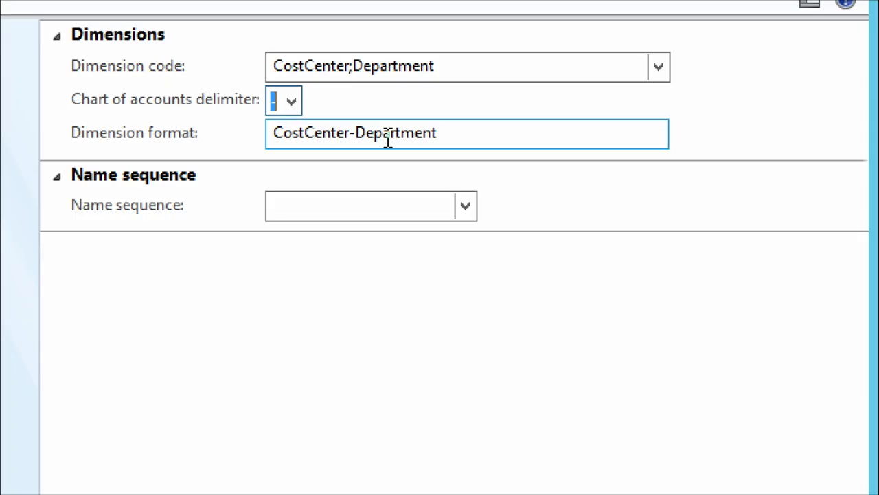
Set the CSV format's name sequence to FirstLast and close the source data formats form
{"action": "left_click", "coordinate": [468, 198]}
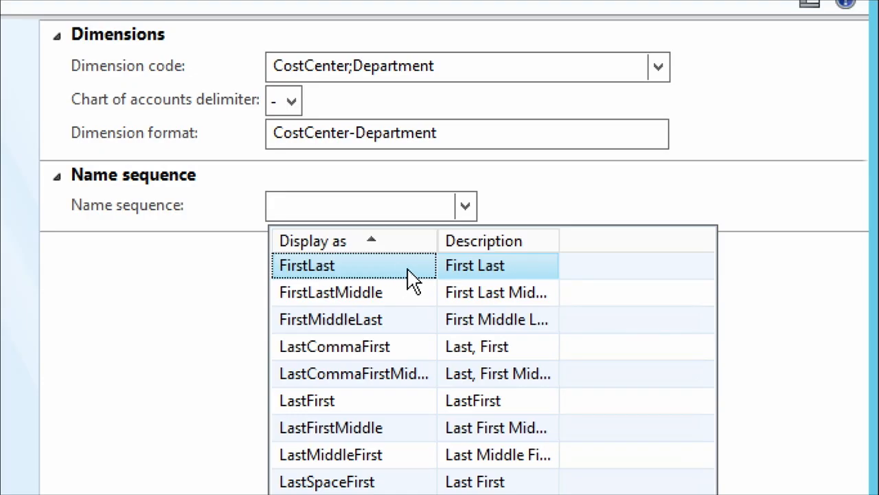
{"action": "left_click", "coordinate": [412, 279]}
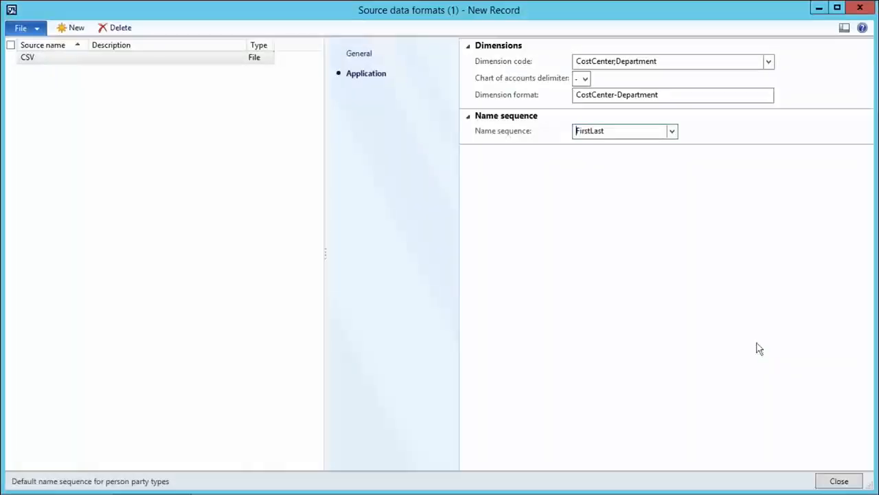
{"action": "left_click", "coordinate": [838, 481]}
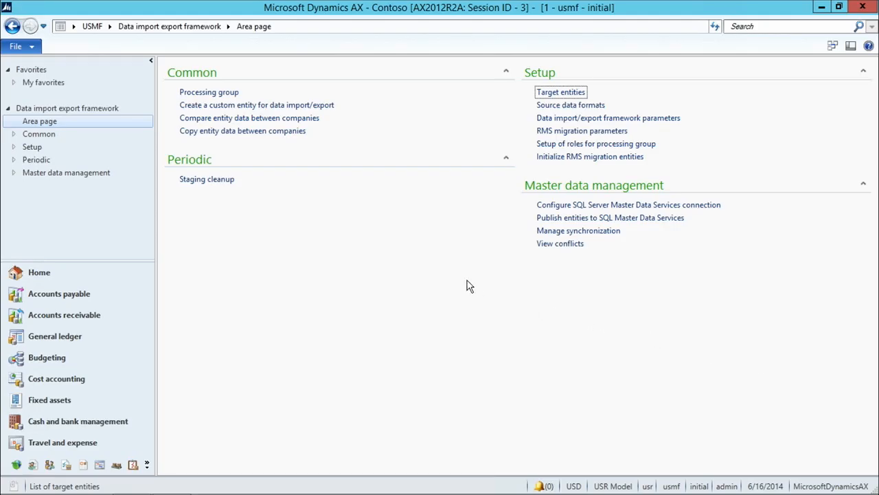
Create a processing group named Vendors
{"action": "left_click", "coordinate": [219, 92]}
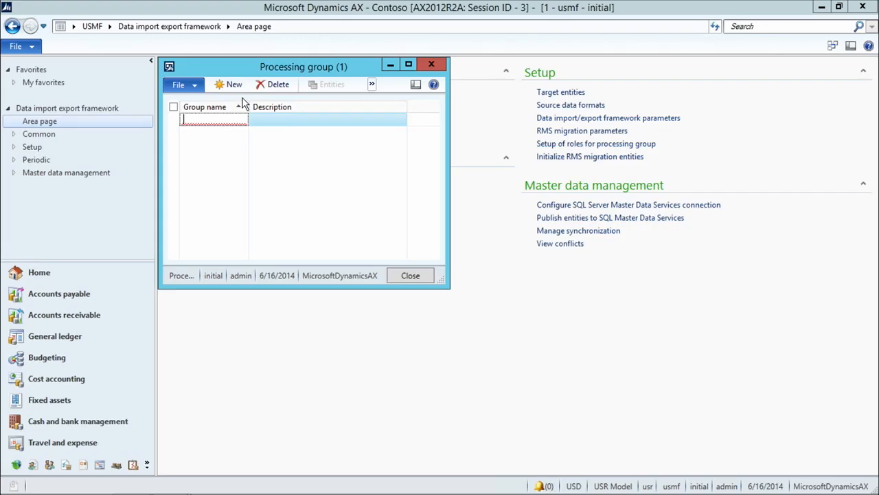
{"action": "type", "text": "Vendors"}
{"action": "left_click", "coordinate": [277, 118]}
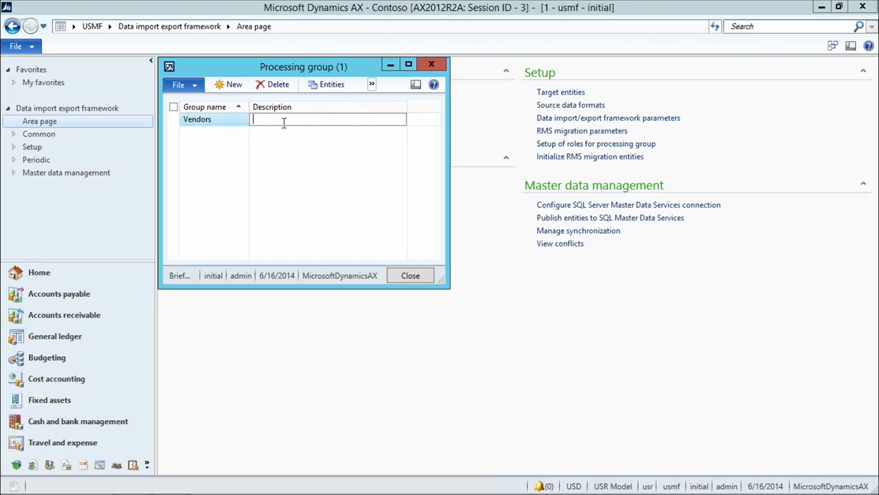
Open the entities of the Vendors processing group and choose Vendor as the entity, widening the entity column
{"action": "left_click", "coordinate": [333, 88]}
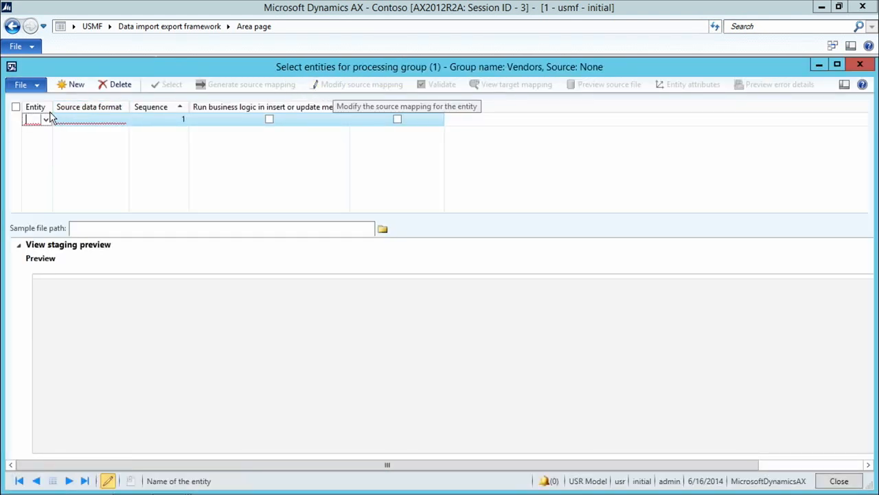
{"action": "left_click_drag", "start_coordinate": [53, 107], "coordinate": [94, 108]}
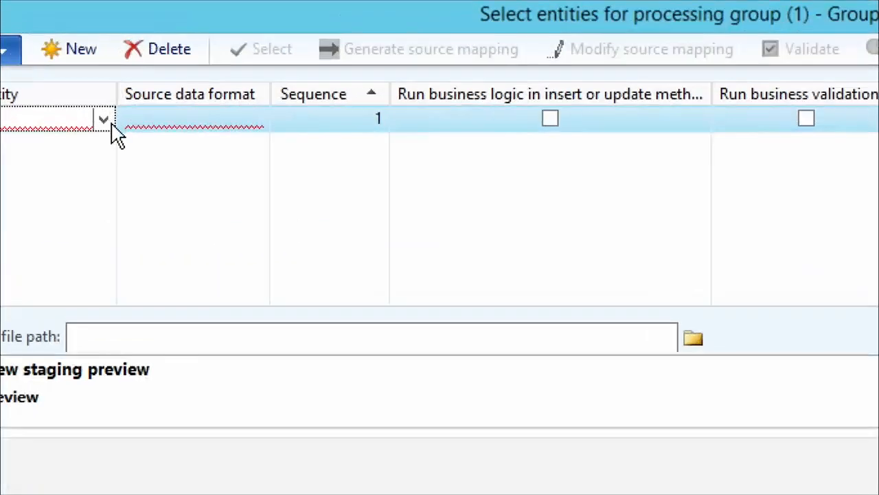
{"action": "left_click", "coordinate": [176, 119]}
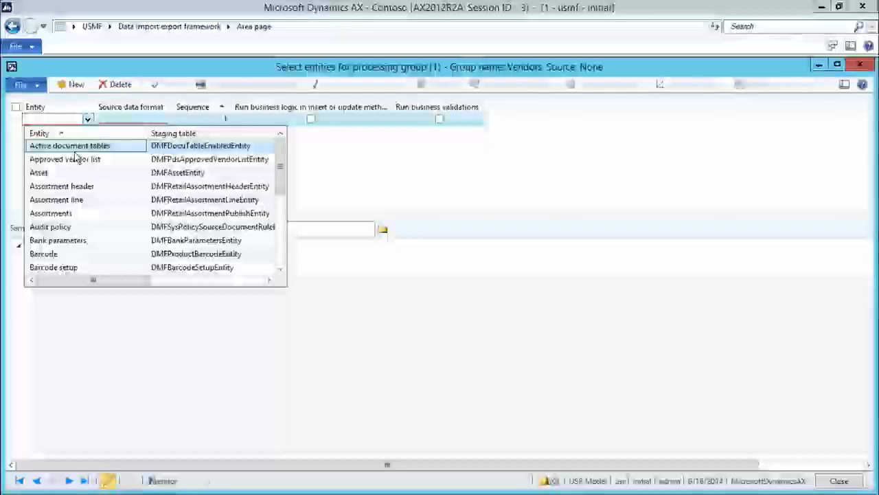
{"action": "type", "text": "vendor"}
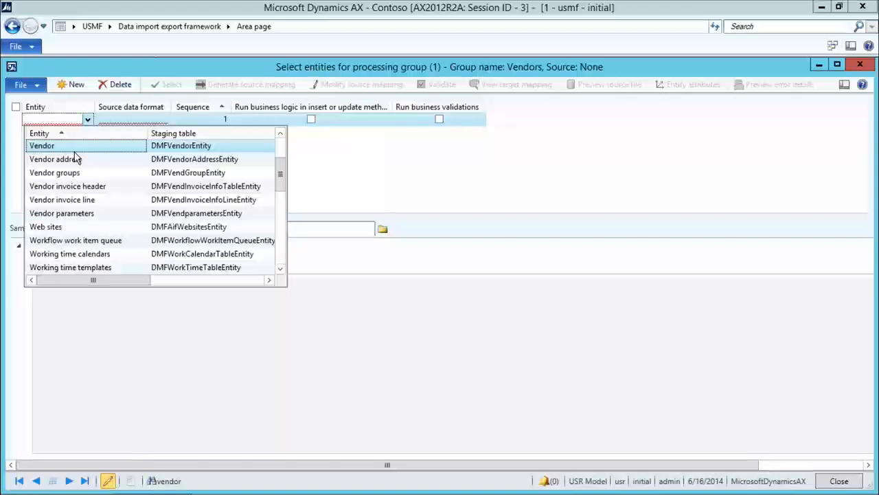
{"action": "key", "text": "Return"}
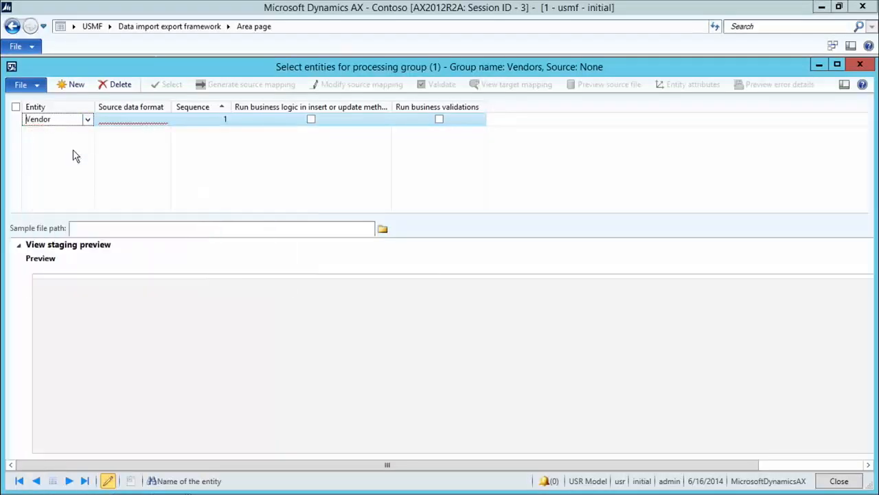
Set the Vendor entity's source data format to CSV and save the record
{"action": "left_click", "coordinate": [136, 123]}
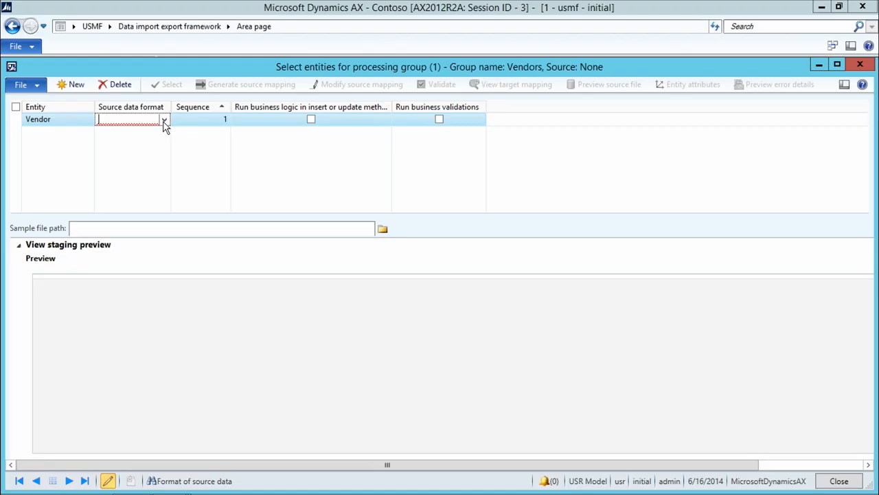
{"action": "left_click", "coordinate": [164, 121]}
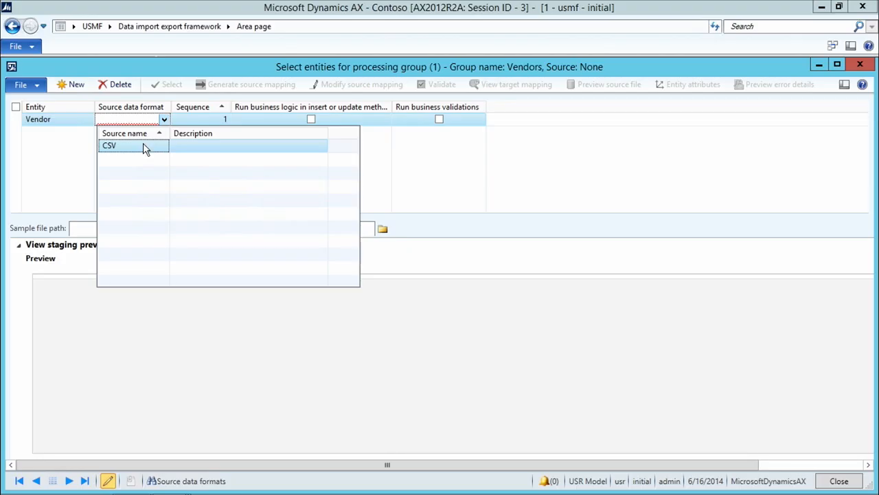
{"action": "left_click", "coordinate": [144, 147]}
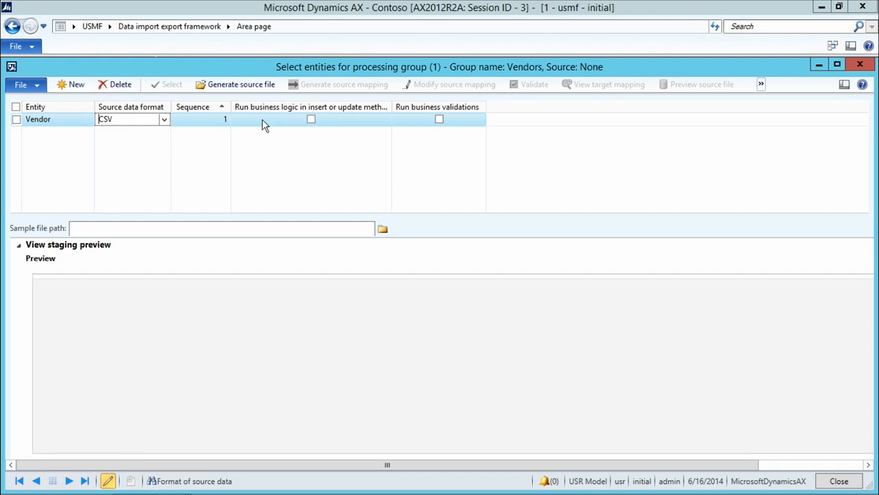
{"action": "key", "text": "ctrl+s"}
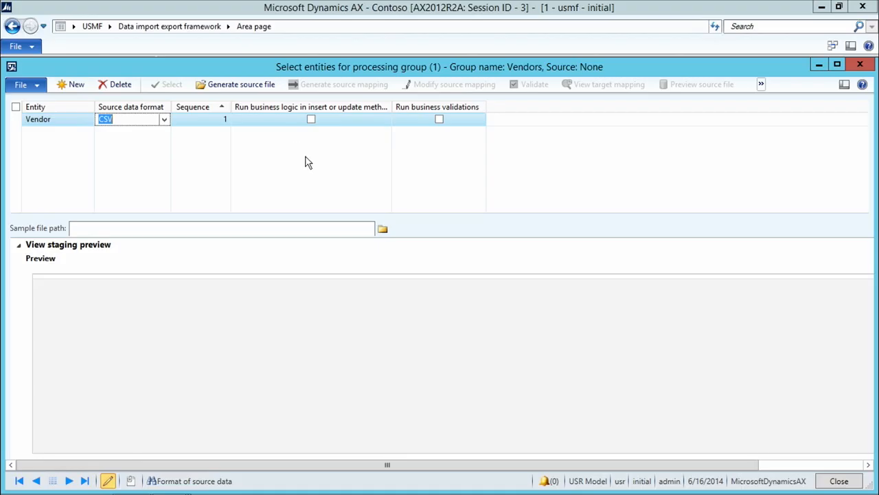
Browse for the sample file in C:\Program Files (x86)\Microsoft Dynamics AX\60\Client\DemoFiles\Delimited
{"action": "left_click", "coordinate": [383, 231]}
{"action": "left_click", "coordinate": [383, 231]}
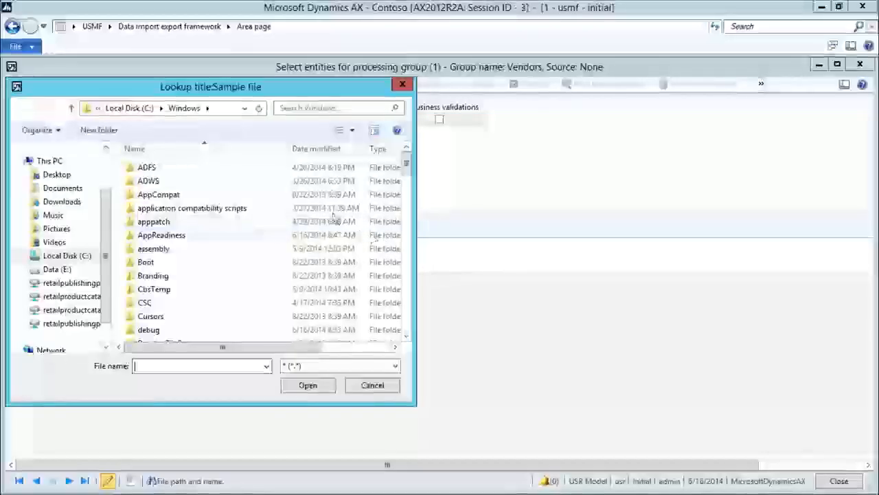
{"action": "left_click_drag", "start_coordinate": [221, 87], "coordinate": [276, 92]}
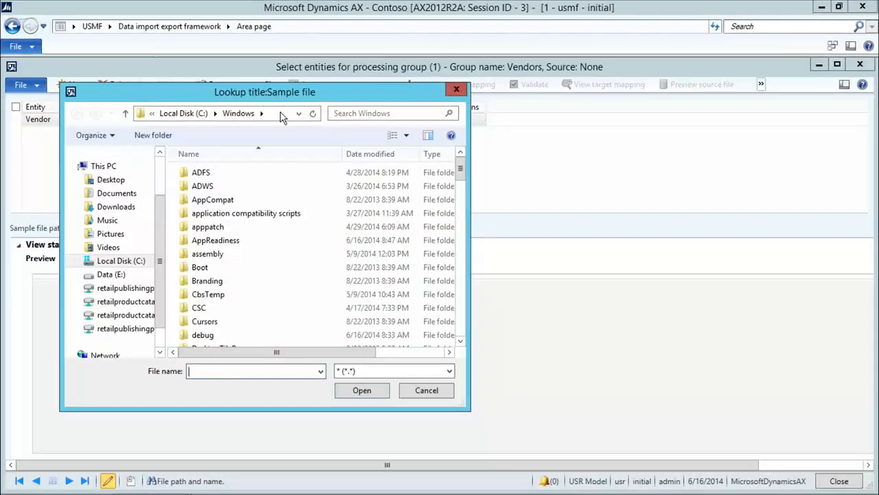
{"action": "left_click", "coordinate": [291, 115]}
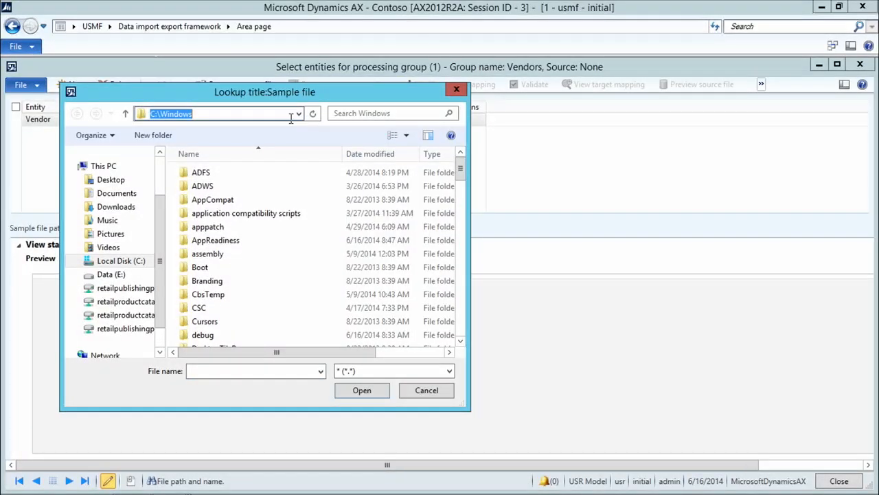
{"action": "left_click", "coordinate": [127, 263]}
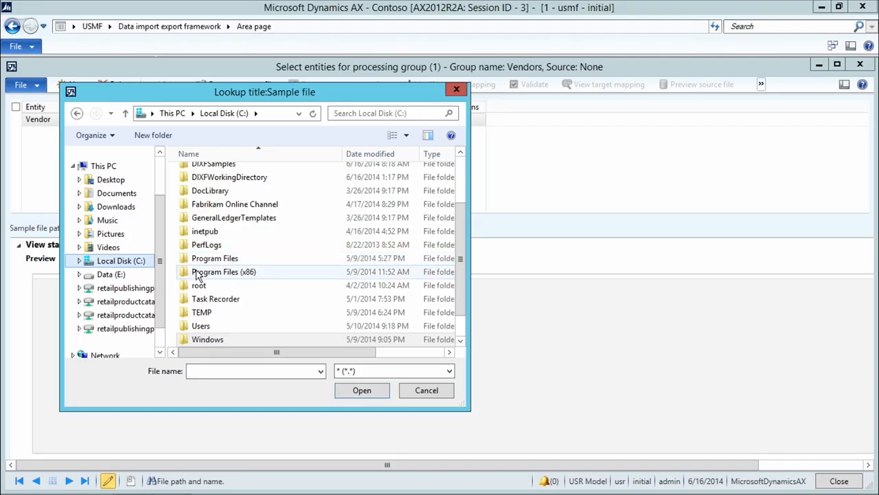
{"action": "mouse_move", "coordinate": [198, 275]}
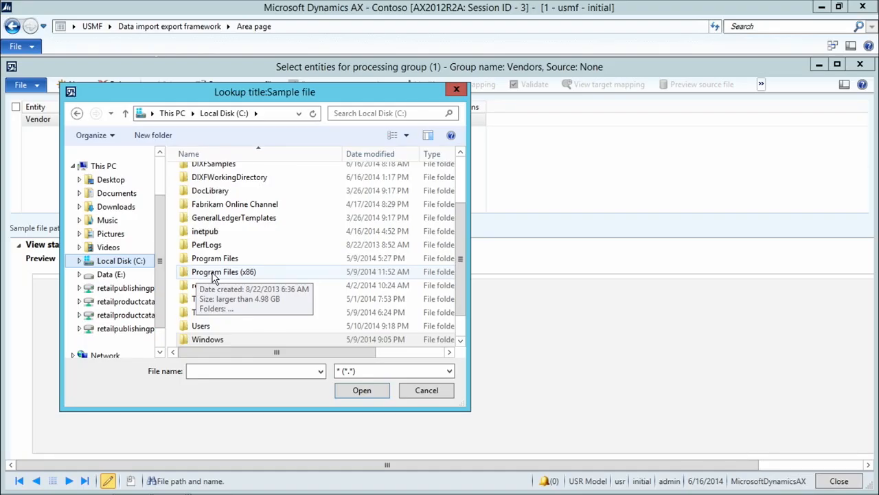
{"action": "double_click", "coordinate": [213, 274]}
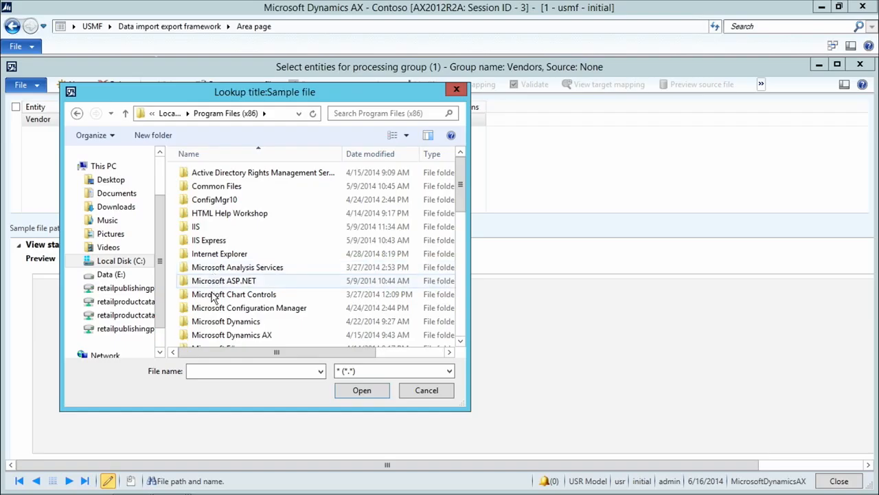
{"action": "double_click", "coordinate": [238, 335]}
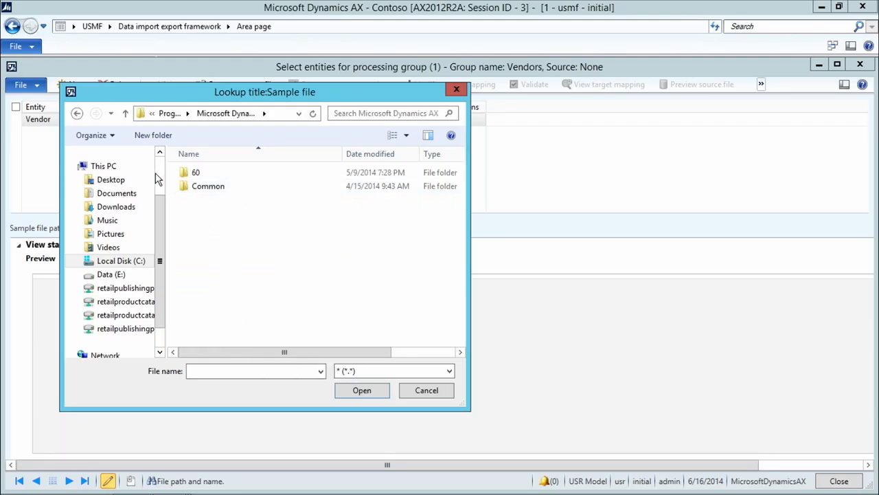
{"action": "double_click", "coordinate": [196, 175]}
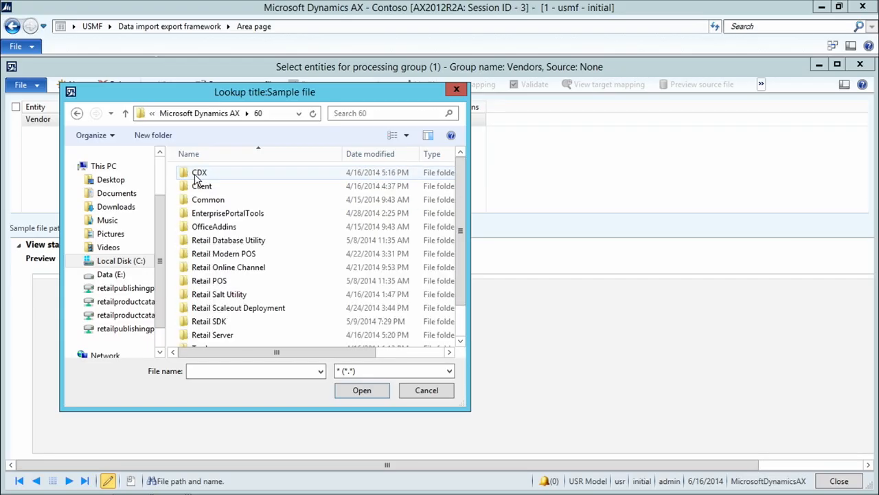
{"action": "double_click", "coordinate": [204, 188]}
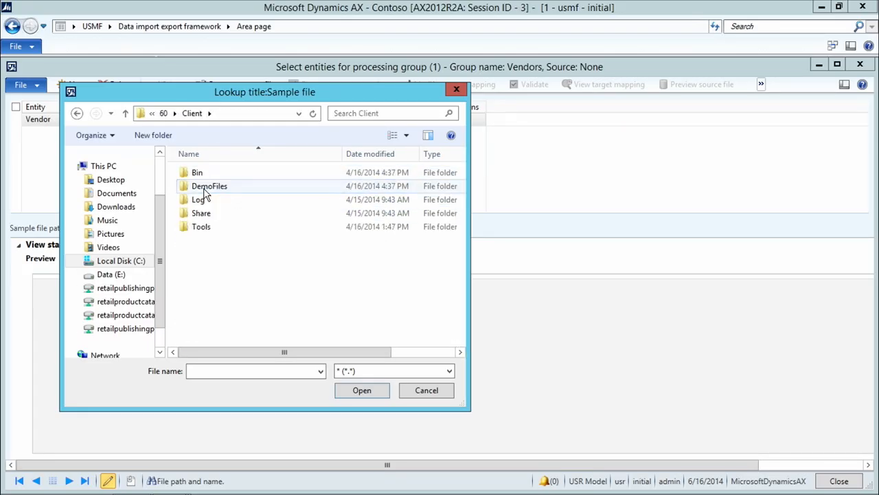
{"action": "double_click", "coordinate": [201, 188]}
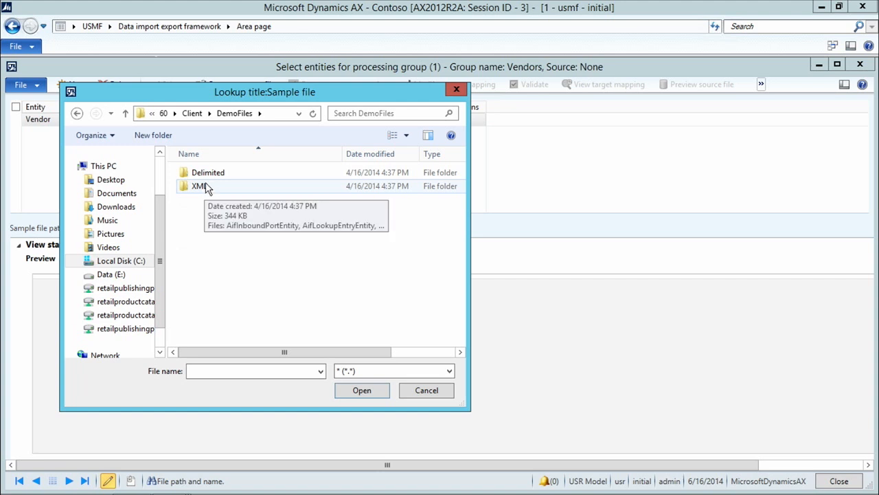
{"action": "double_click", "coordinate": [207, 176]}
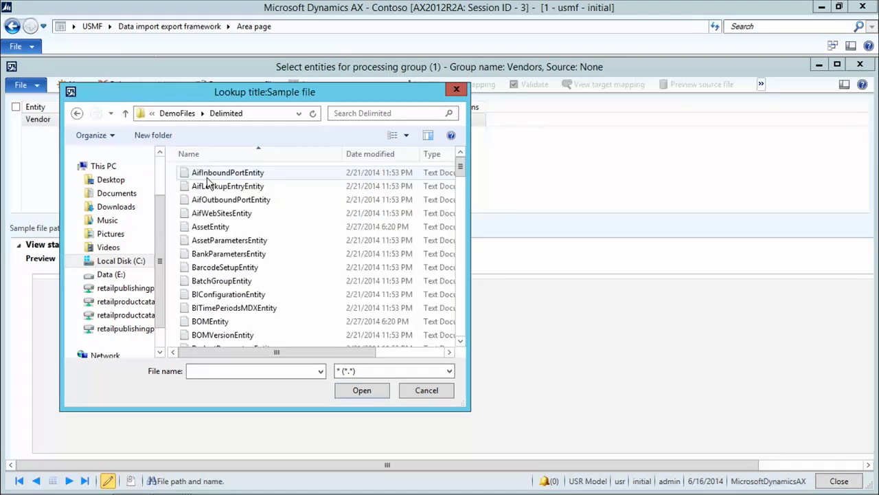
Find VendorEntity in the Delimited folder and open it as the Vendor entity's sample file
{"action": "left_click", "coordinate": [215, 244]}
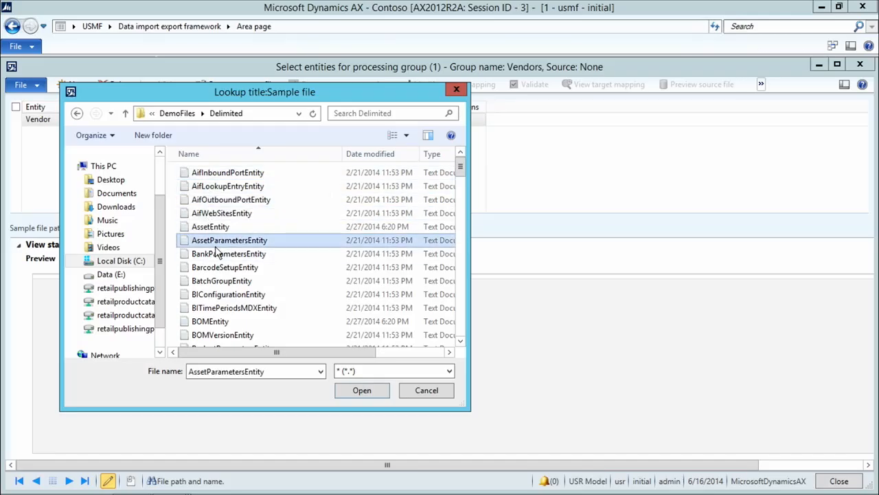
{"action": "key", "text": "v"}
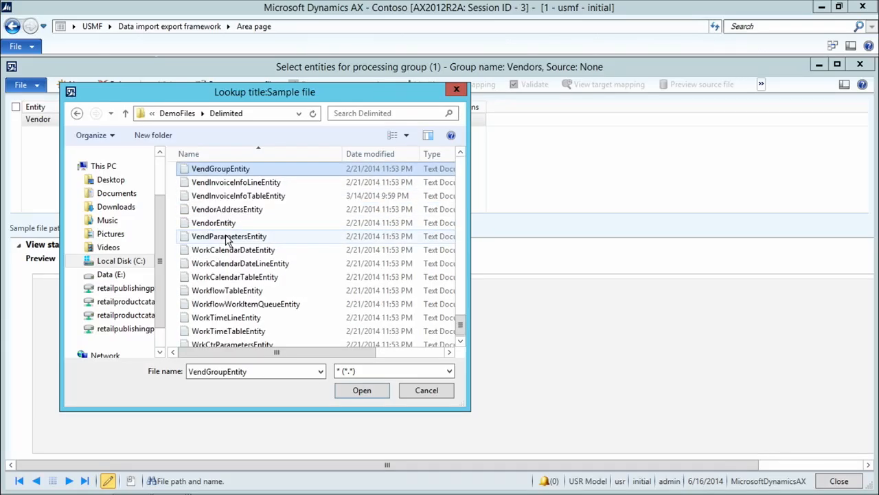
{"action": "key", "text": "o"}
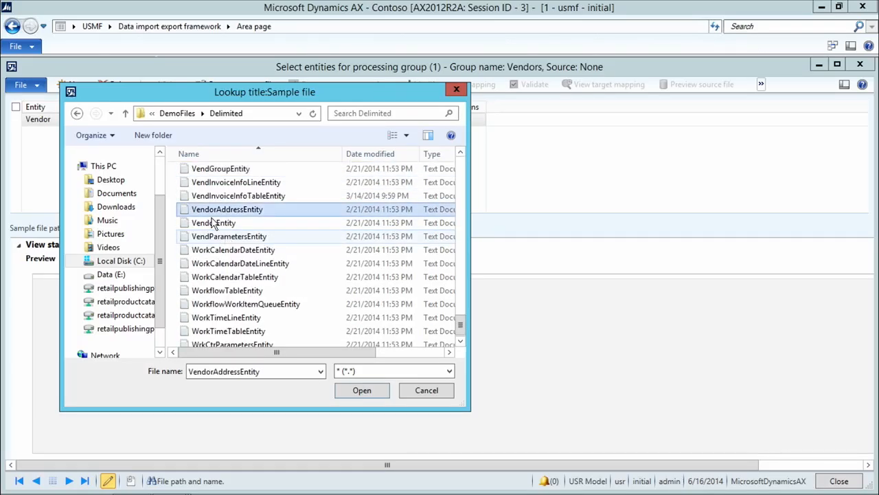
{"action": "left_click", "coordinate": [217, 224]}
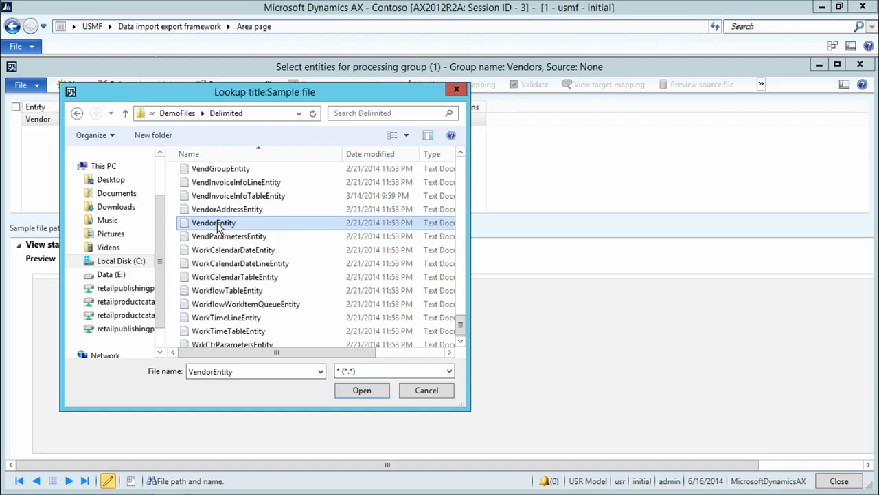
{"action": "left_click", "coordinate": [373, 393]}
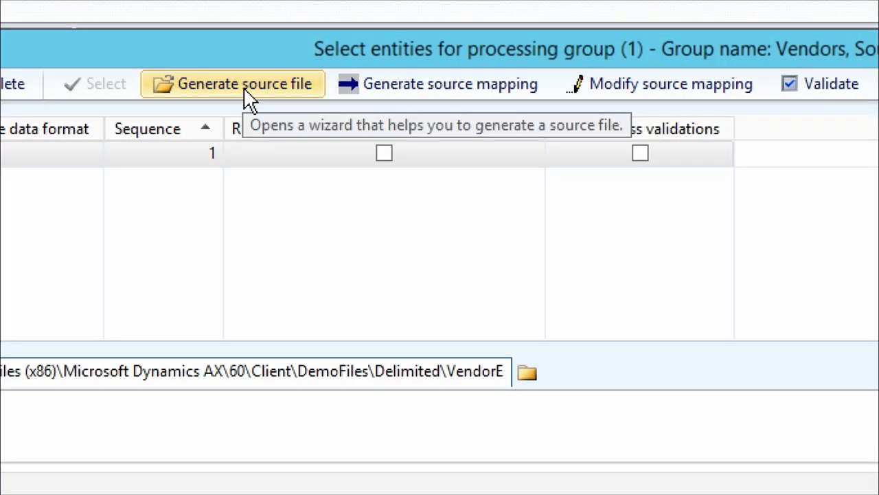
Generate the source mapping for the Vendor entity and dismiss the Infolog
{"action": "left_click", "coordinate": [247, 95]}
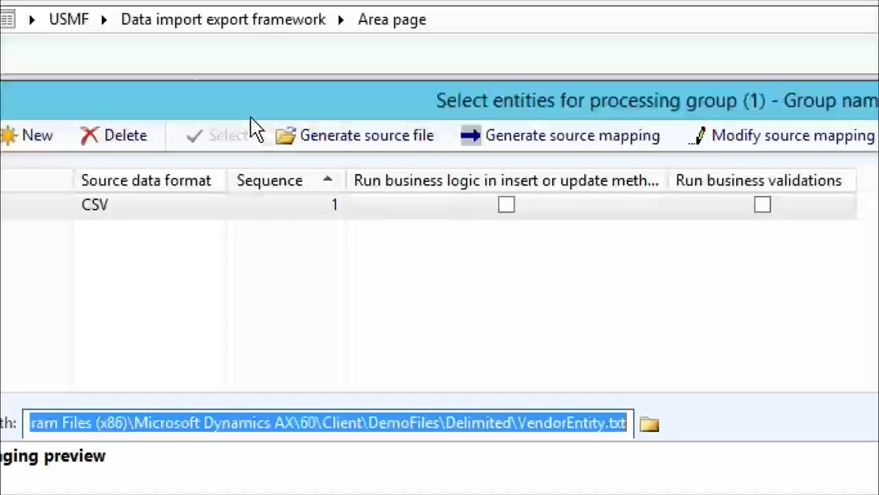
{"action": "left_click", "coordinate": [499, 136]}
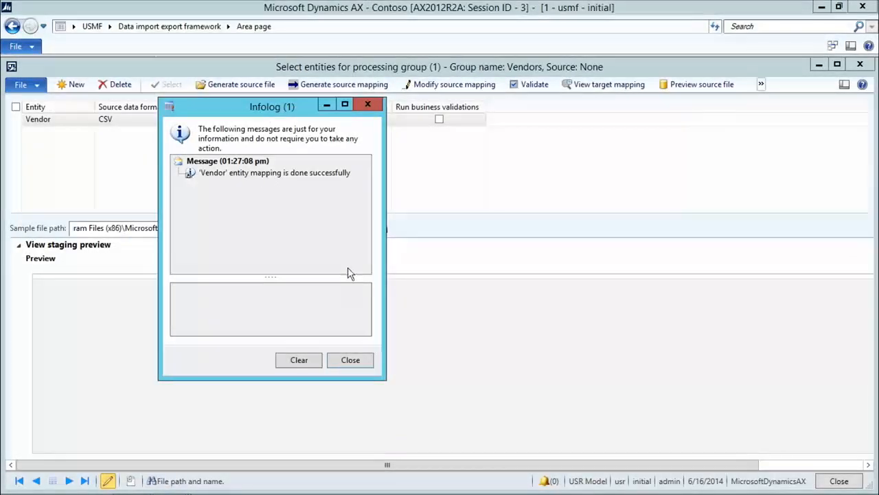
{"action": "left_click", "coordinate": [370, 360]}
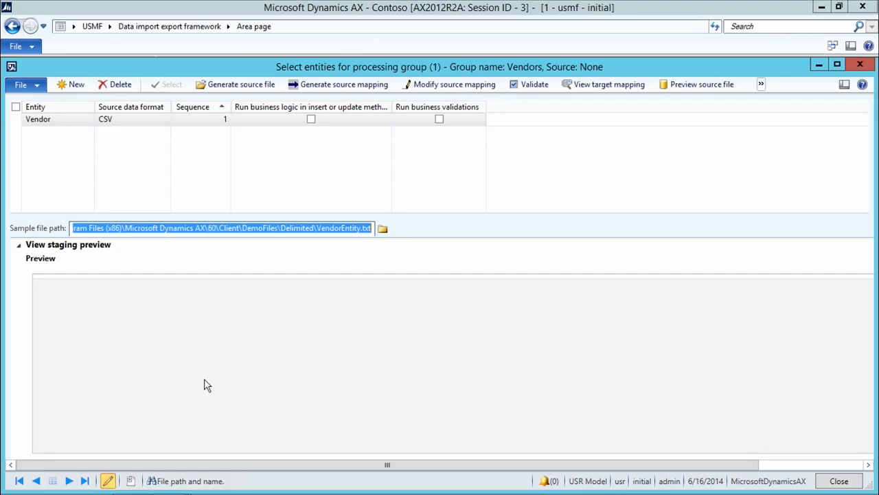
Copy the full sample file path and open VendorEntity.txt from it in Notepad
{"action": "left_click", "coordinate": [336, 229]}
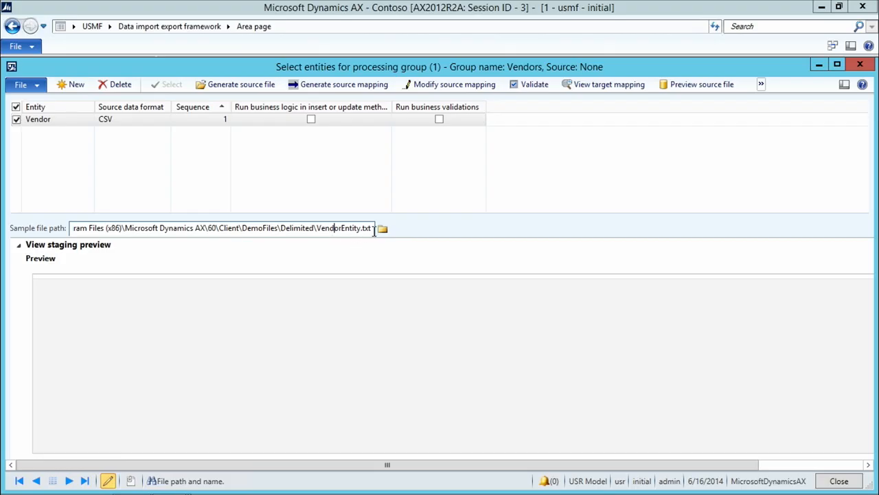
{"action": "left_click_drag", "start_coordinate": [373, 231], "coordinate": [4, 231]}
{"action": "key", "text": "ctrl+c"}
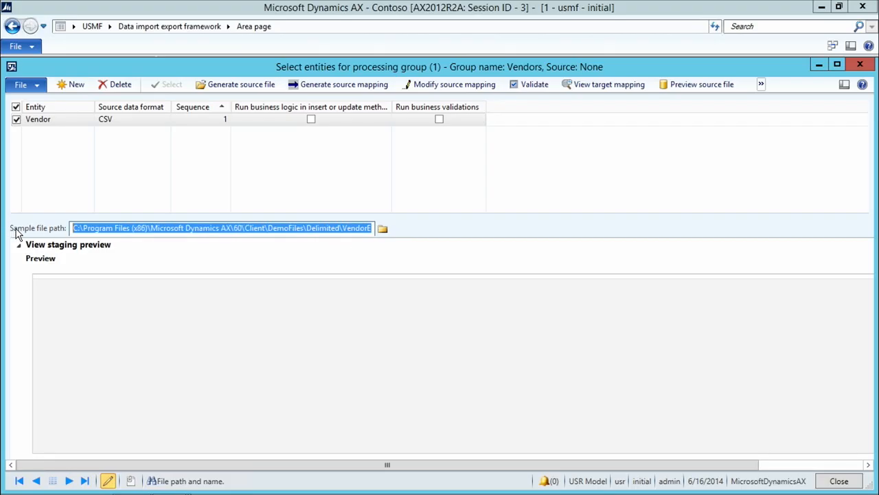
{"action": "key", "text": "super+r"}
{"action": "type", "text": "notepad"}
{"action": "key", "text": "ctrl+v"}
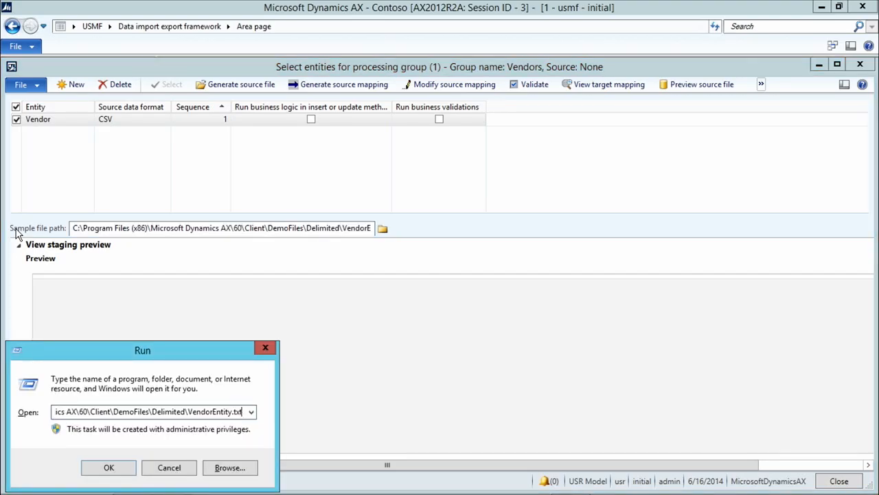
{"action": "key", "text": "Return"}
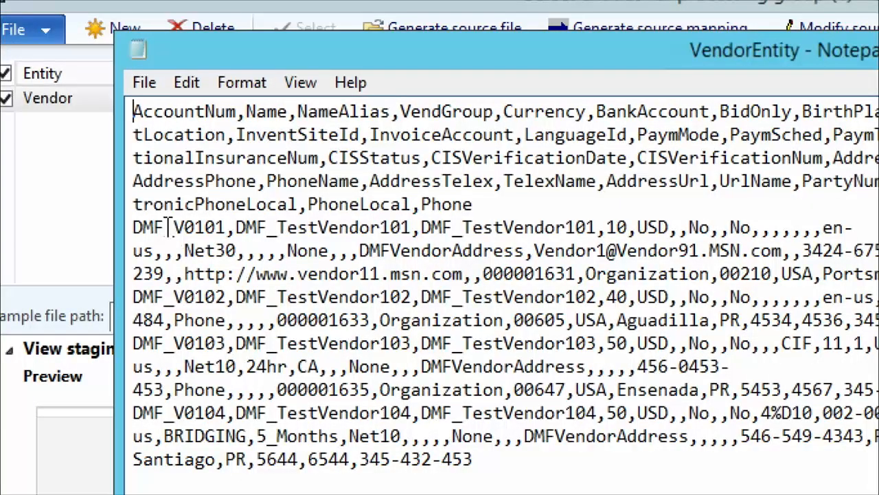
Turn off word wrap, examine the vendor account numbers in the sample records, and close Notepad
{"action": "left_click", "coordinate": [134, 209]}
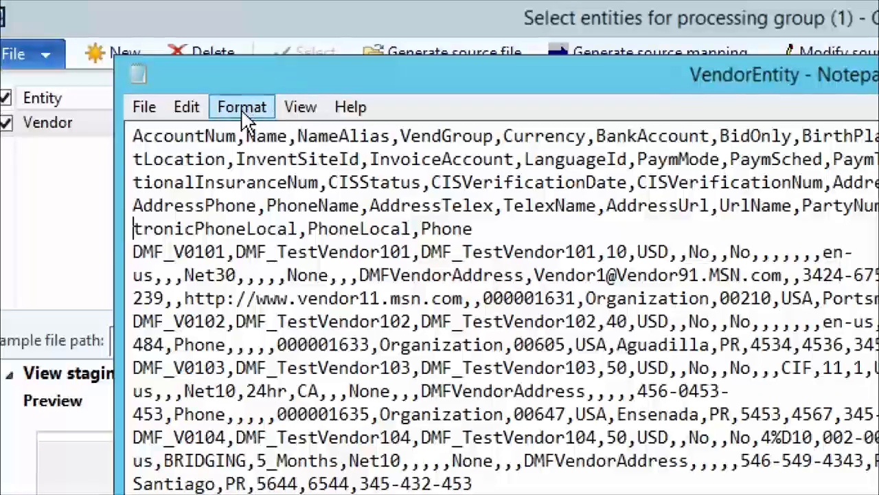
{"action": "left_click", "coordinate": [241, 84]}
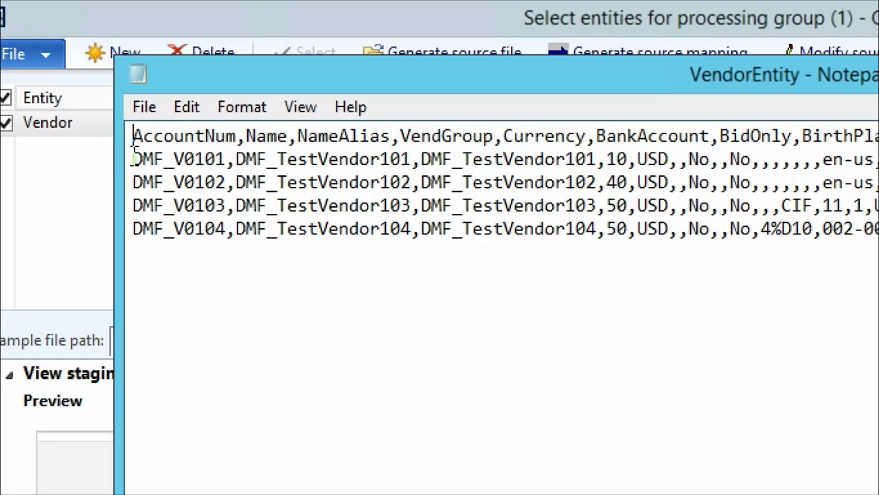
{"action": "left_click_drag", "start_coordinate": [134, 157], "coordinate": [230, 157]}
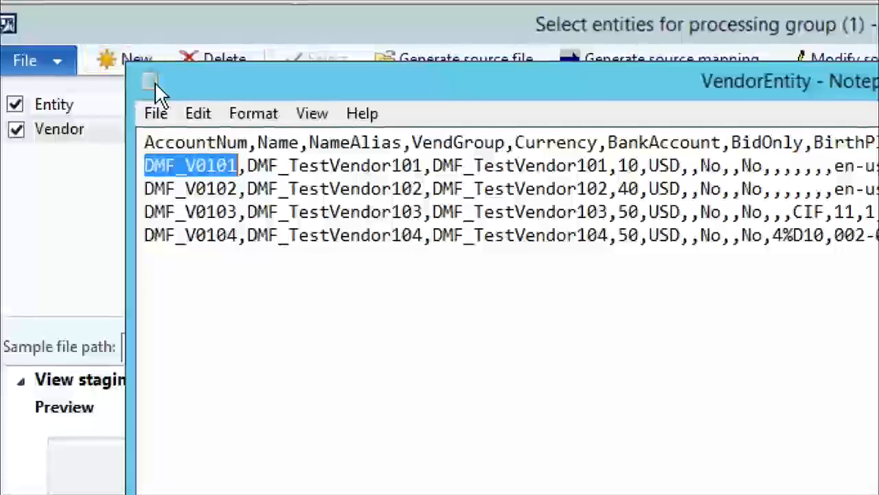
{"action": "double_click", "coordinate": [153, 82]}
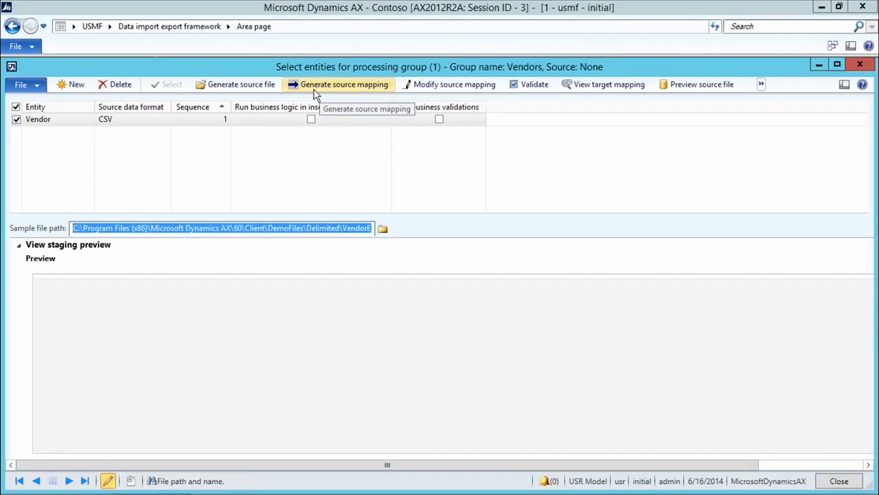
Review the Vendor entity's source-to-staging mapping, including AccountNum, and validate the entity, dismissing the Infolog
{"action": "left_click", "coordinate": [417, 88]}
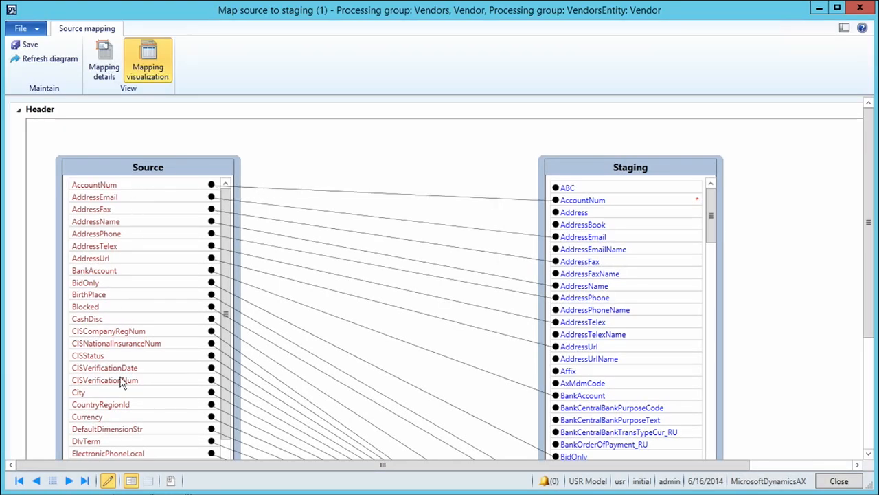
{"action": "mouse_move", "coordinate": [119, 416]}
{"action": "mouse_move", "coordinate": [110, 189]}
{"action": "mouse_move", "coordinate": [565, 207]}
{"action": "left_click", "coordinate": [838, 482]}
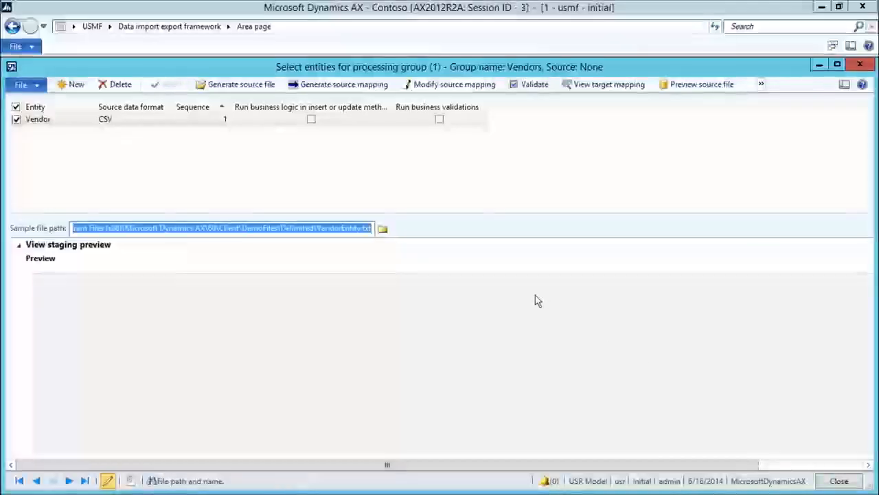
{"action": "left_click", "coordinate": [534, 90]}
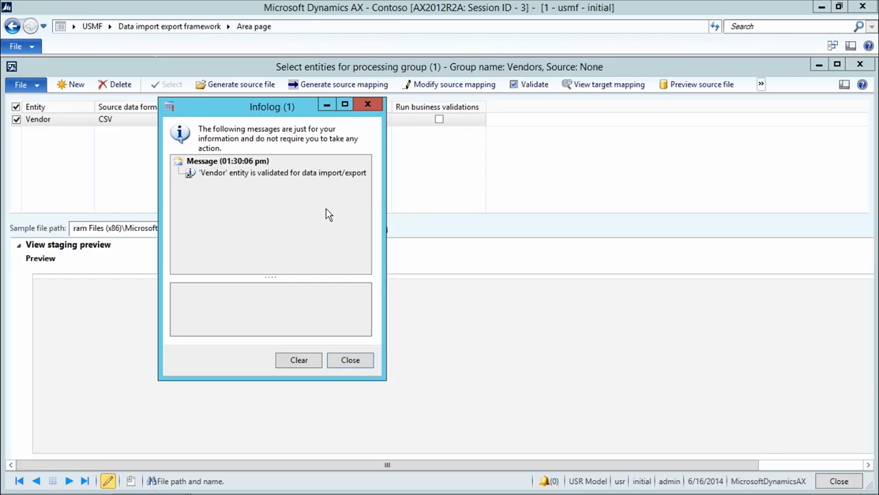
{"action": "left_click", "coordinate": [351, 360]}
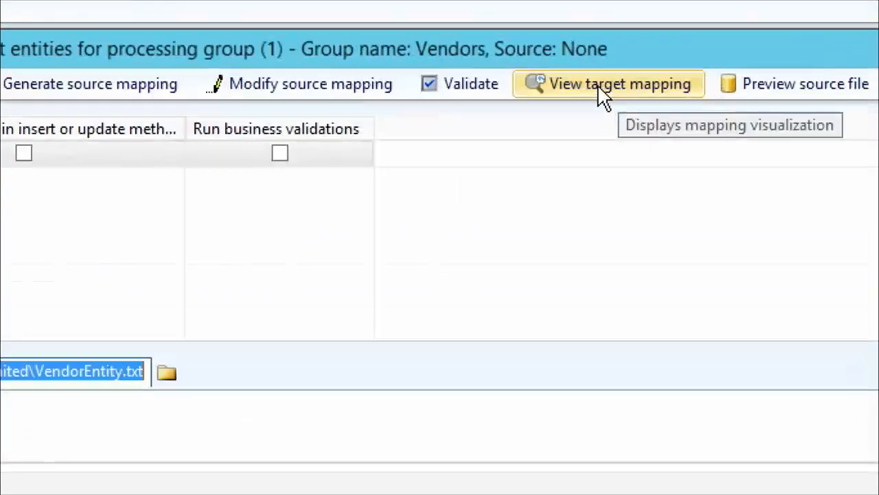
Examine the GeneratePostalAddress links in the Vendor entity's target mapping, preview the source file, and close the entity selection form
{"action": "left_click", "coordinate": [606, 86]}
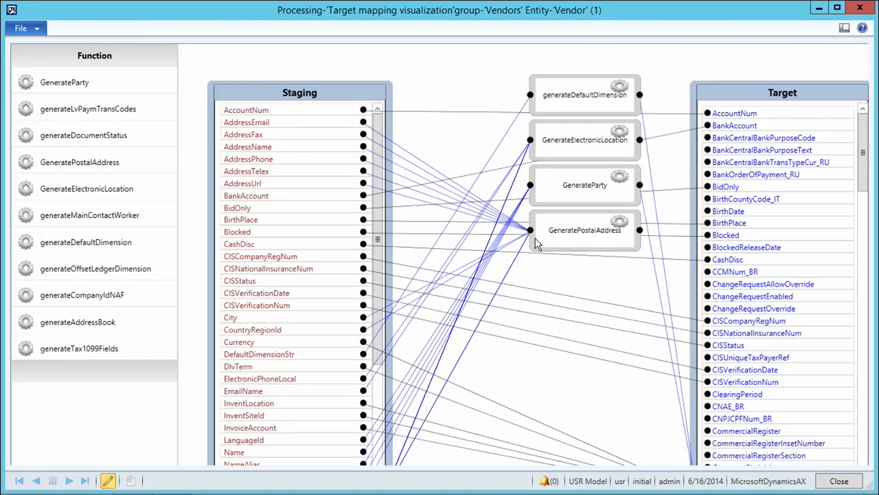
{"action": "mouse_move", "coordinate": [543, 242]}
{"action": "left_click", "coordinate": [552, 248]}
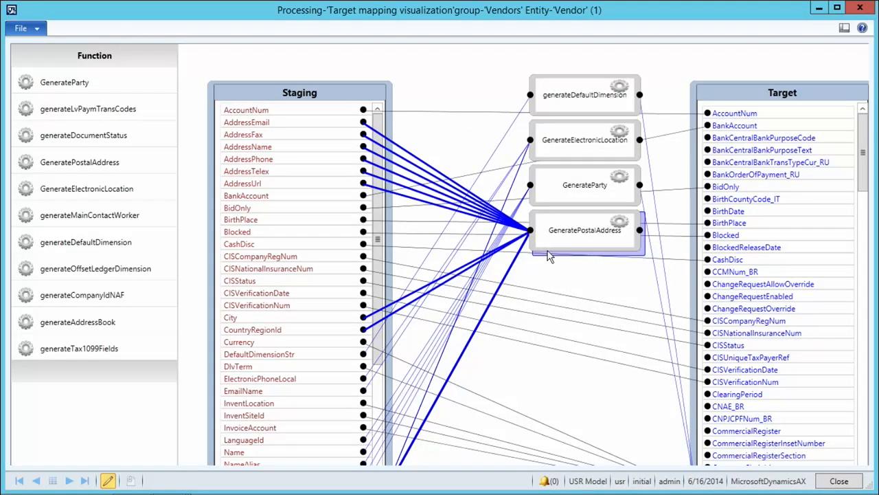
{"action": "mouse_move", "coordinate": [552, 248]}
{"action": "mouse_move", "coordinate": [585, 239]}
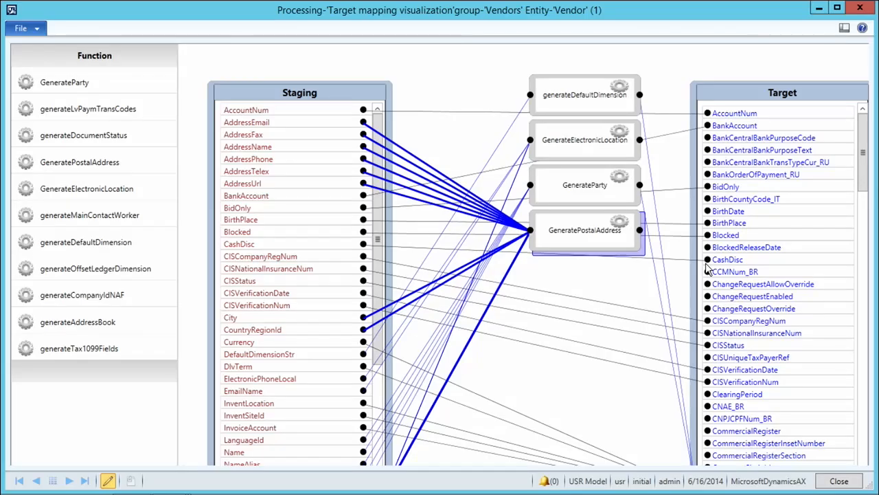
{"action": "left_click", "coordinate": [850, 482]}
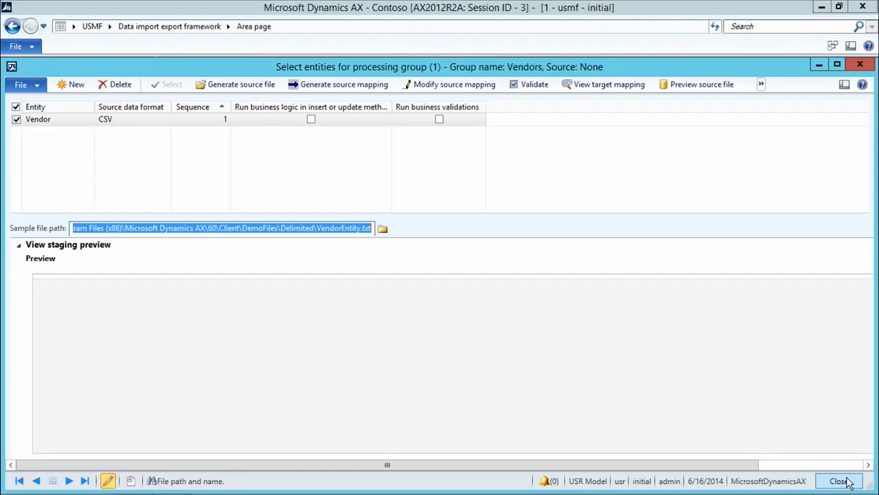
{"action": "left_click", "coordinate": [691, 88]}
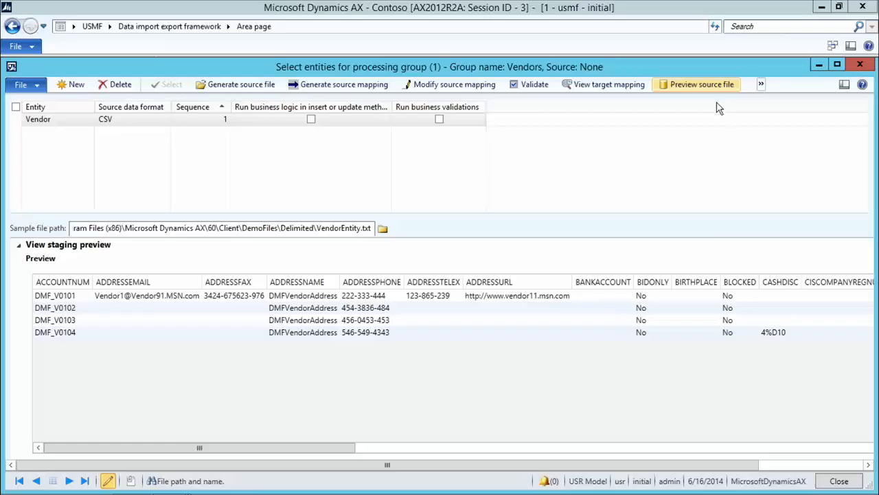
{"action": "left_click", "coordinate": [839, 480]}
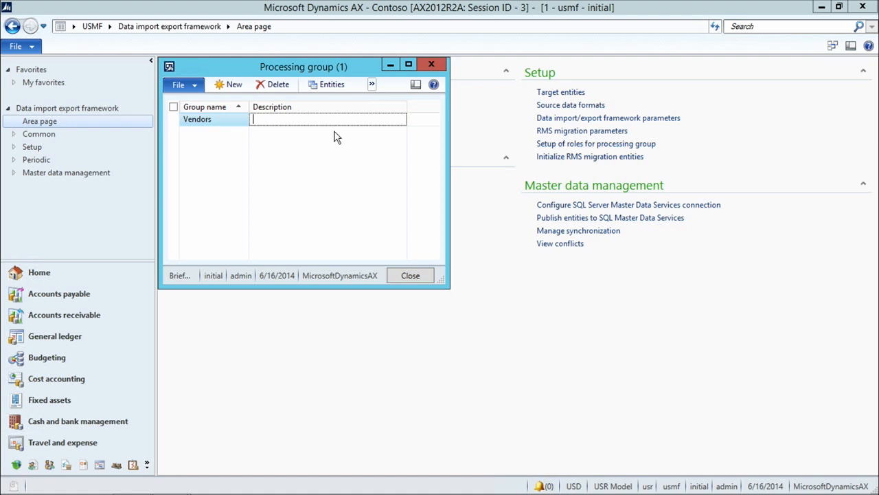
Start getting staging data for the Vendors processing group with job ID Vendors-1
{"action": "left_click", "coordinate": [372, 83]}
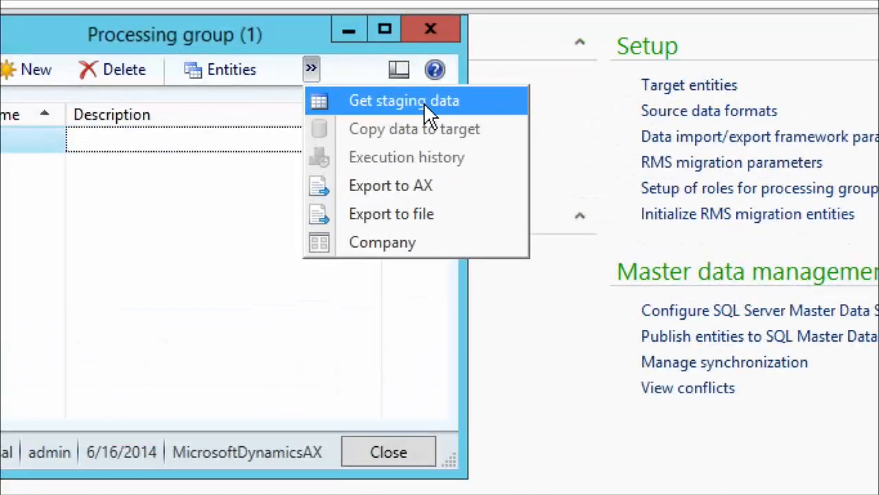
{"action": "left_click", "coordinate": [432, 101]}
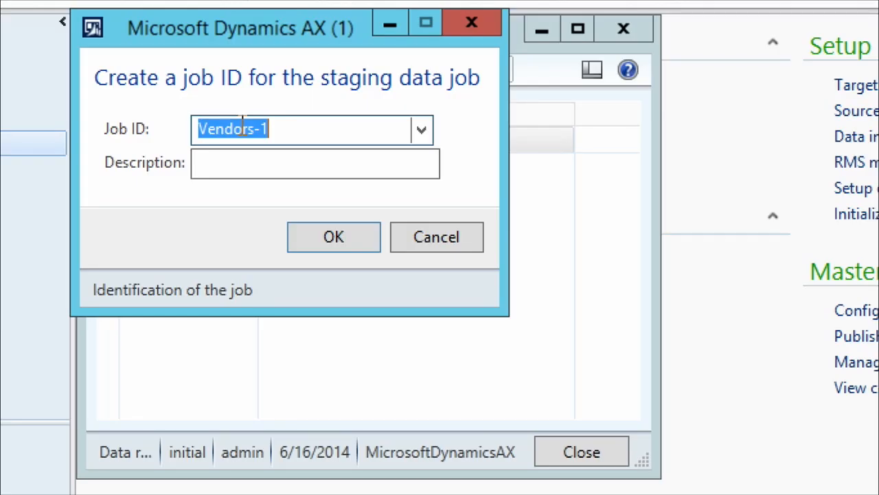
{"action": "left_click", "coordinate": [311, 238]}
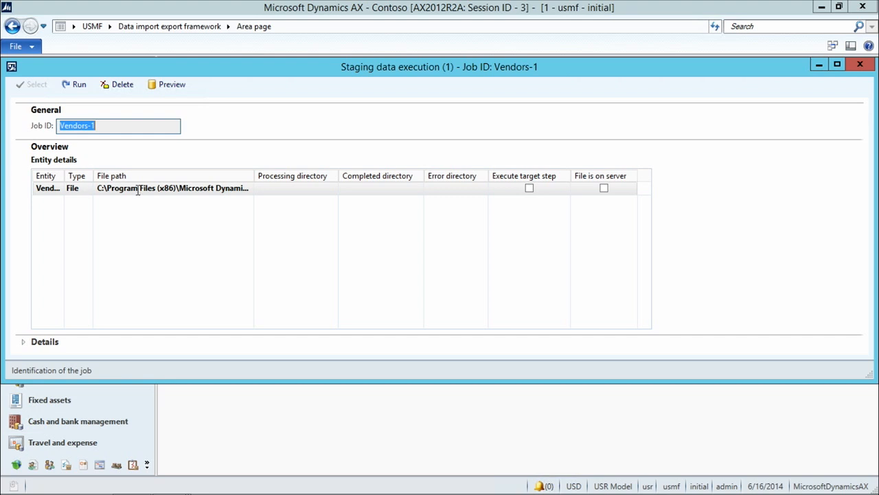
Run the Vendors-1 staging job without batch processing, read the Infolog message, and dismiss the Infolog
{"action": "left_click", "coordinate": [79, 89]}
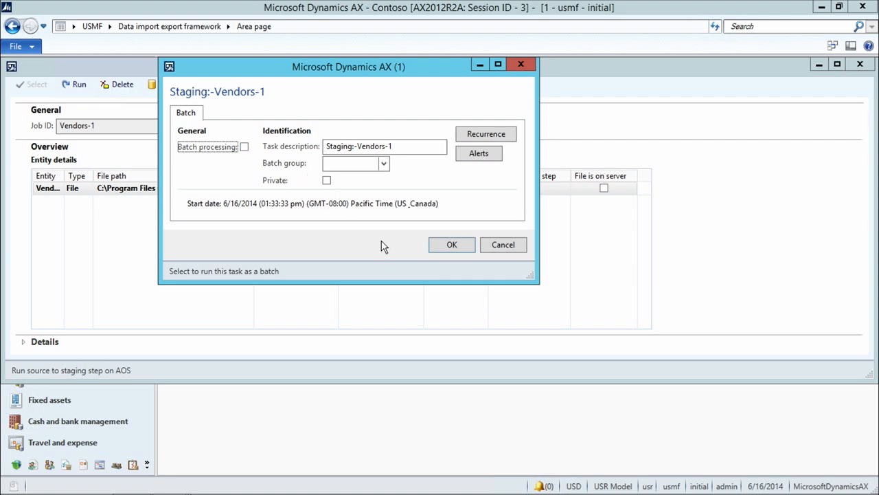
{"action": "left_click", "coordinate": [451, 245]}
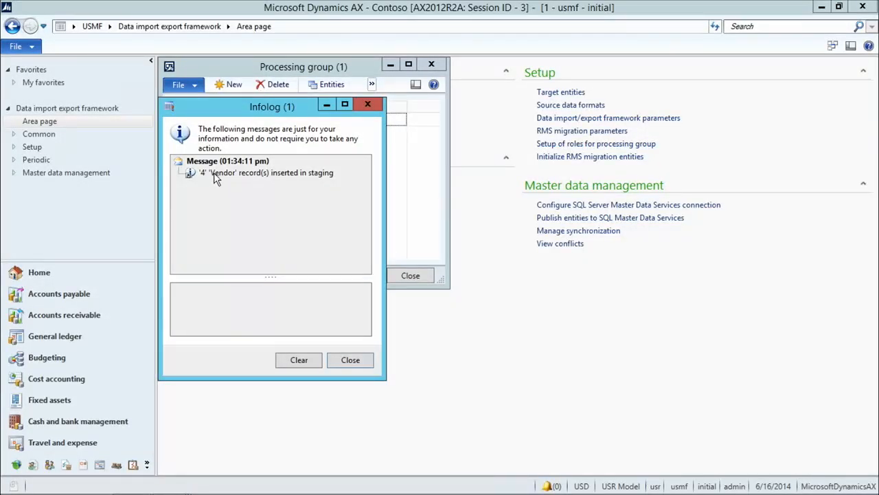
{"action": "left_click", "coordinate": [215, 176]}
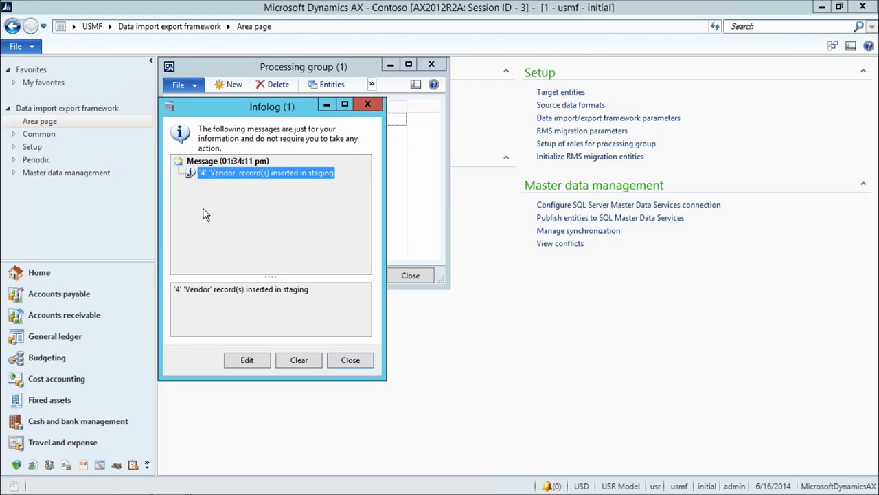
{"action": "left_click", "coordinate": [350, 360]}
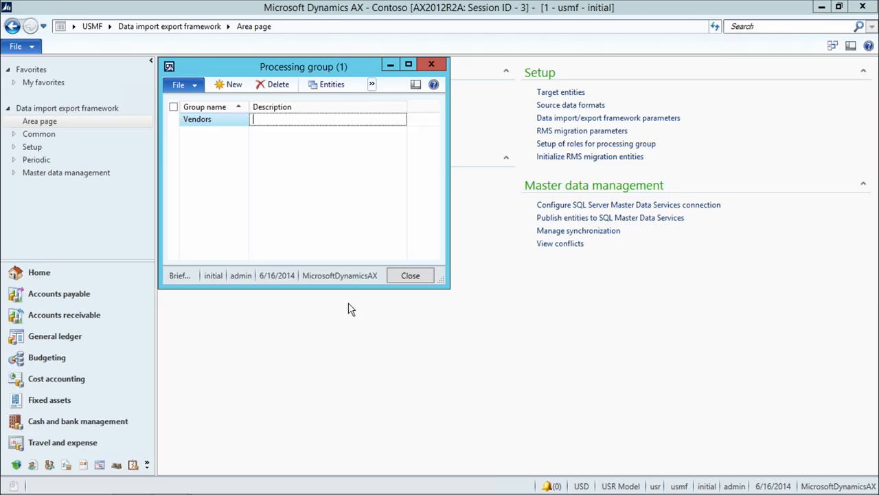
Set up copying the Vendors group's staging data to the target, using job ID Vendors-1 and running for All
{"action": "left_click", "coordinate": [372, 85]}
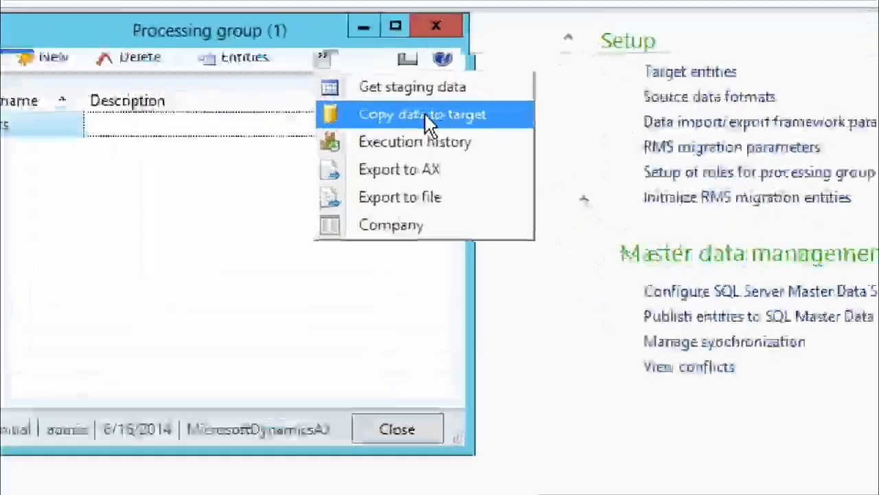
{"action": "left_click", "coordinate": [425, 128]}
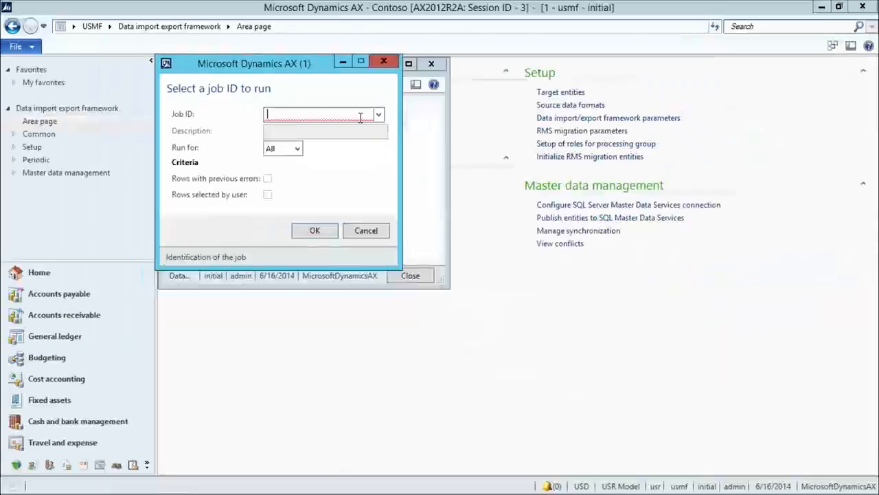
{"action": "left_click", "coordinate": [332, 115]}
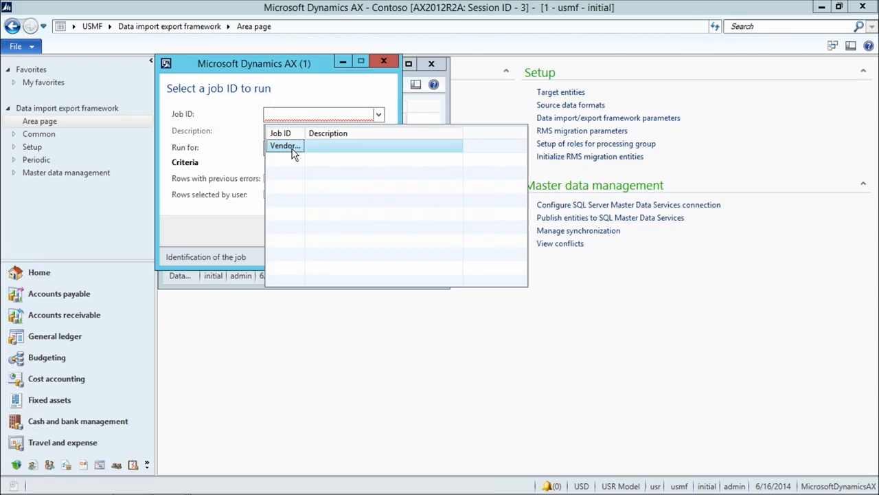
{"action": "left_click", "coordinate": [292, 152]}
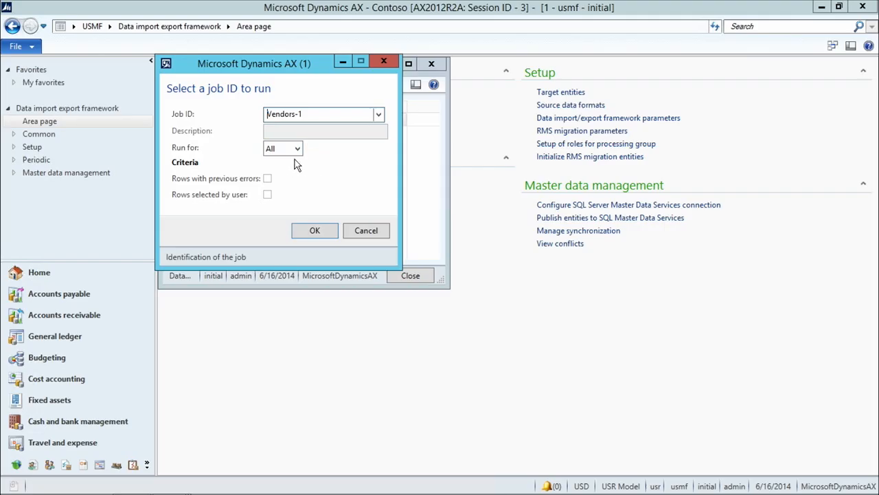
{"action": "left_click", "coordinate": [298, 148]}
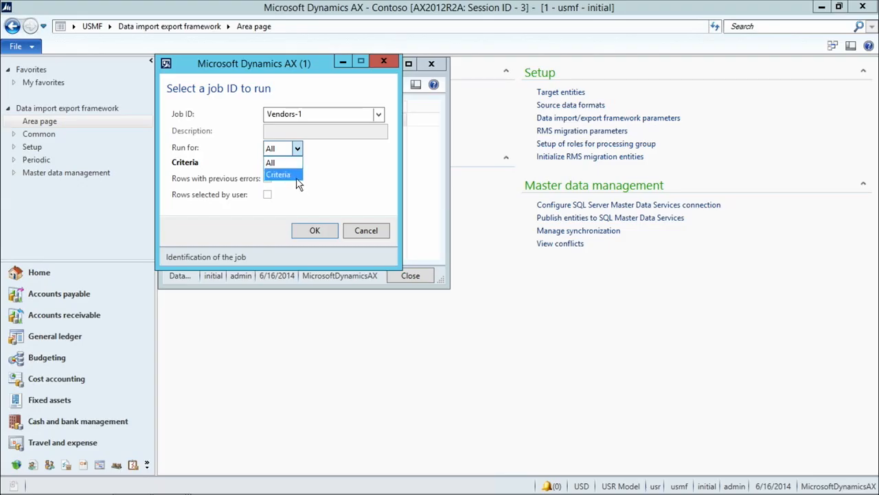
{"action": "left_click", "coordinate": [345, 169]}
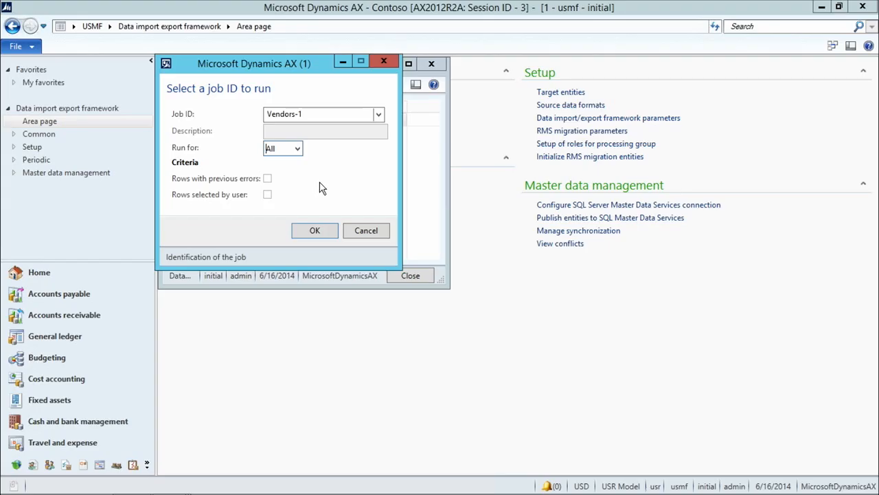
{"action": "left_click", "coordinate": [315, 232]}
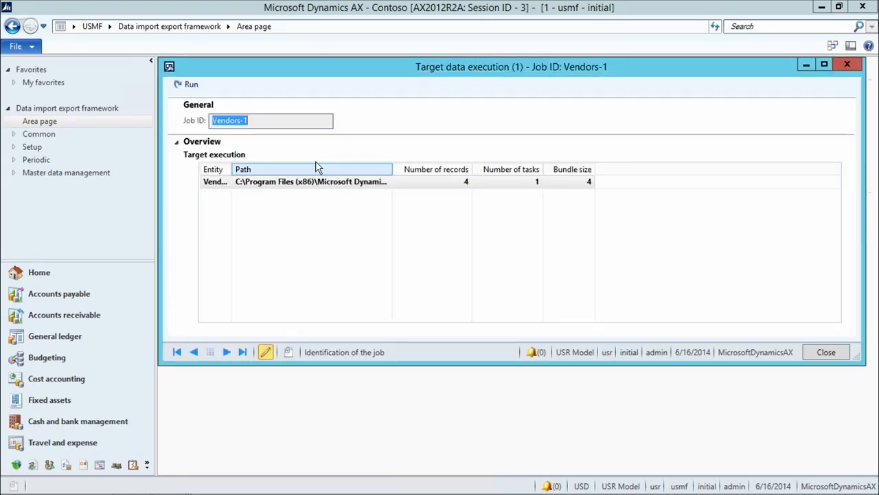
Run the Vendors-1 target data job without batch processing and dismiss the Infolog
{"action": "left_click", "coordinate": [196, 85]}
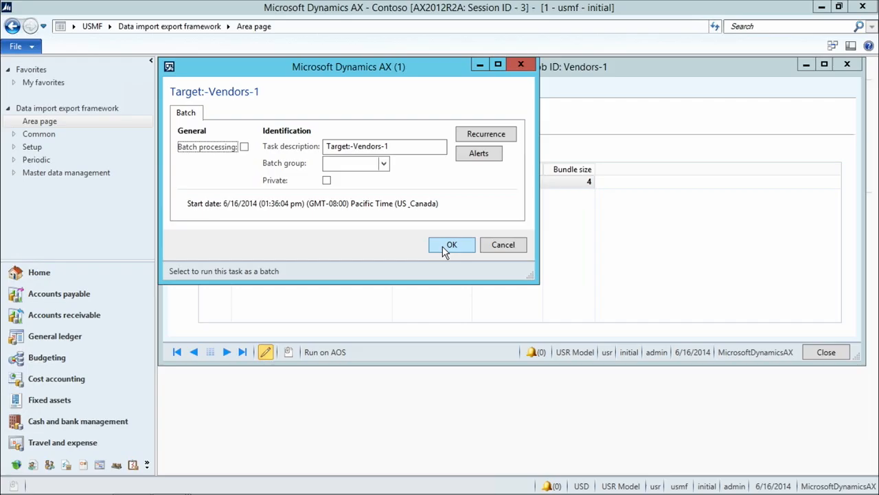
{"action": "left_click", "coordinate": [445, 247]}
{"action": "left_click", "coordinate": [444, 247]}
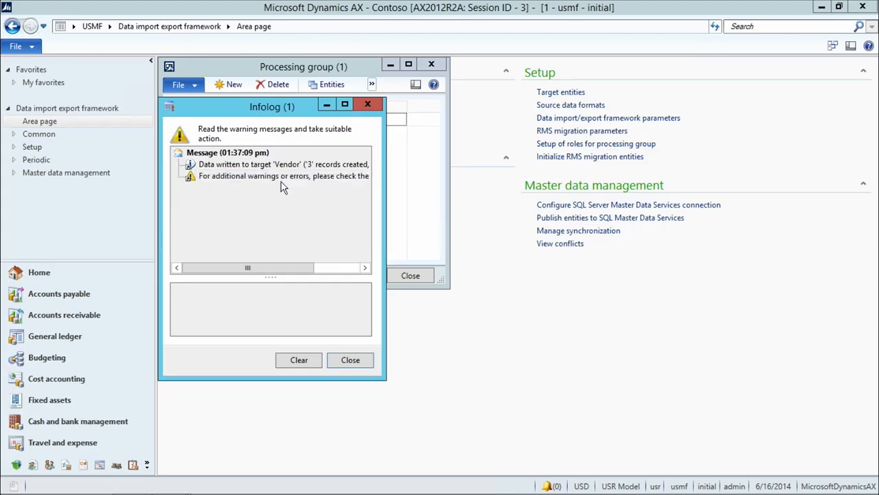
{"action": "left_click", "coordinate": [350, 360]}
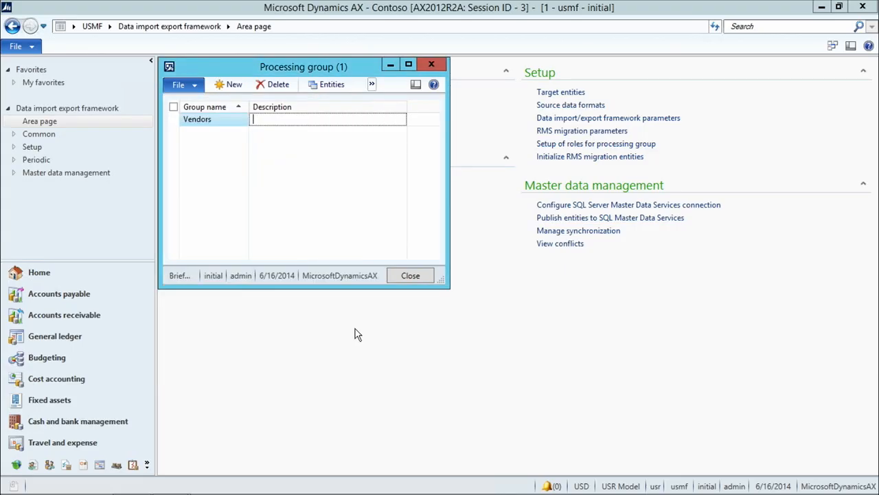
Open the Vendors group's execution history and check the transfer status of each staging record in the Vendors-1 job
{"action": "left_click", "coordinate": [371, 84]}
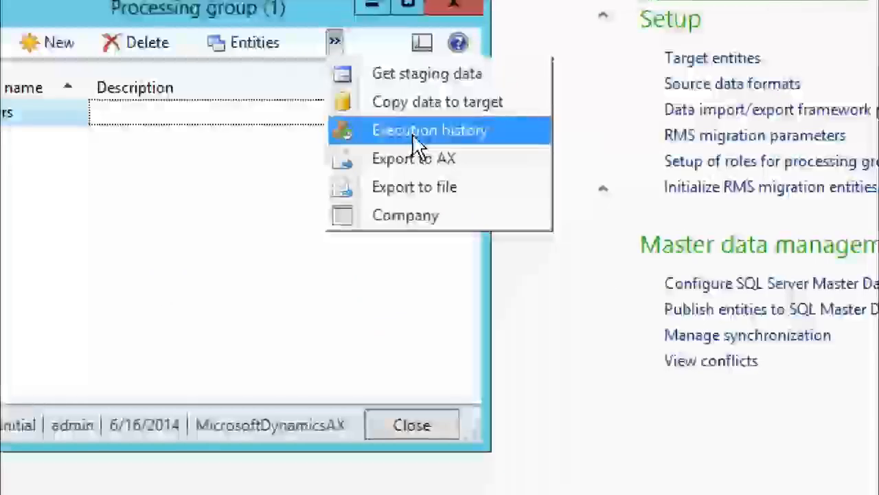
{"action": "left_click", "coordinate": [419, 145]}
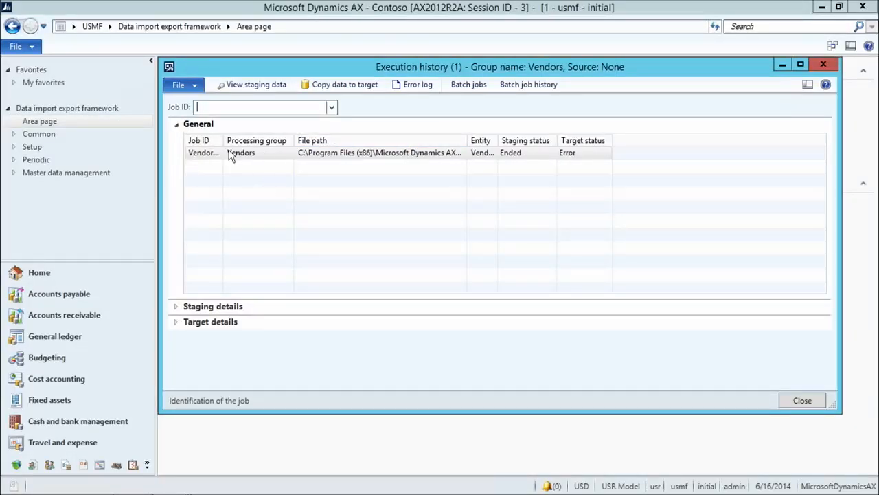
{"action": "left_click", "coordinate": [280, 88]}
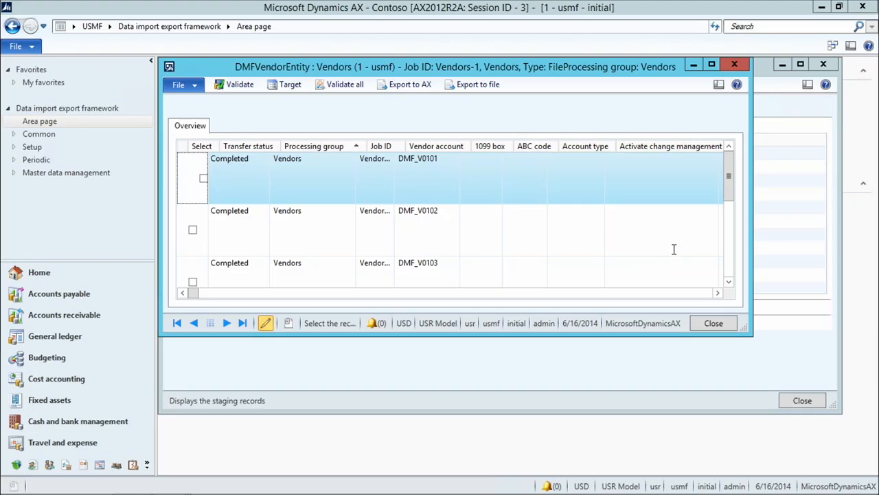
{"action": "left_click_drag", "start_coordinate": [730, 177], "coordinate": [731, 207]}
{"action": "left_click", "coordinate": [231, 278]}
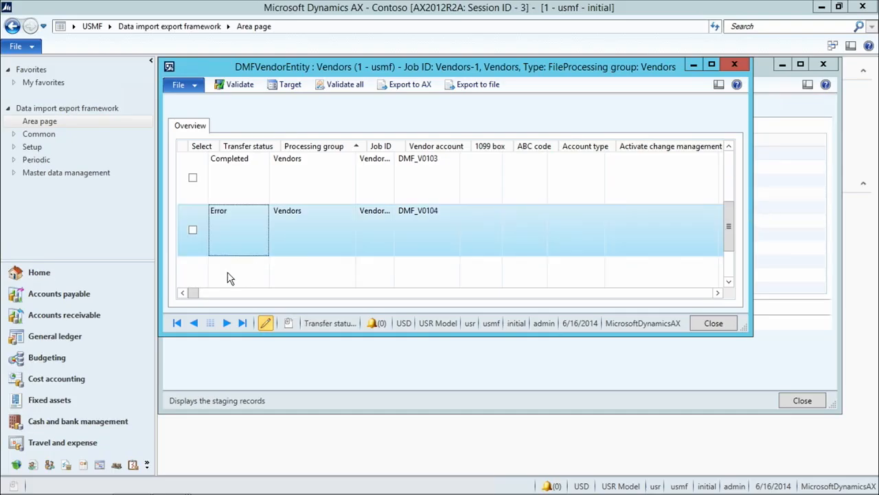
{"action": "left_click_drag", "start_coordinate": [730, 240], "coordinate": [729, 191]}
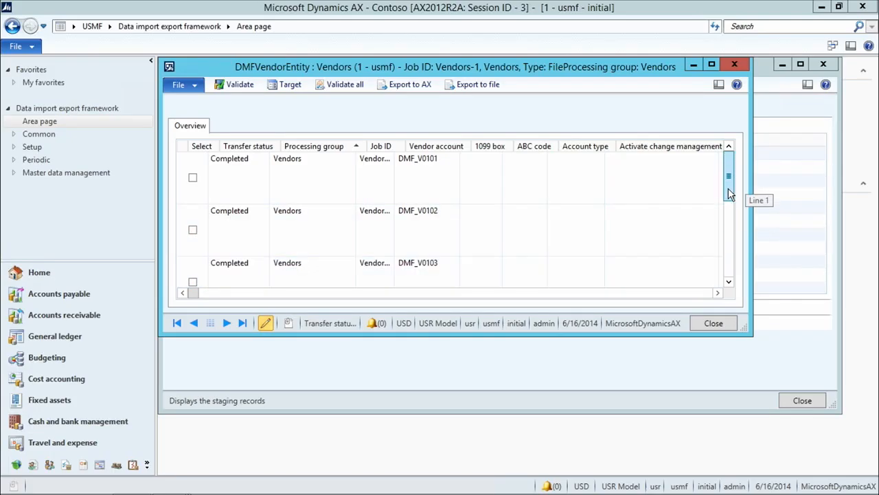
Mark the first vendor staging record and open its target record
{"action": "left_click", "coordinate": [232, 191]}
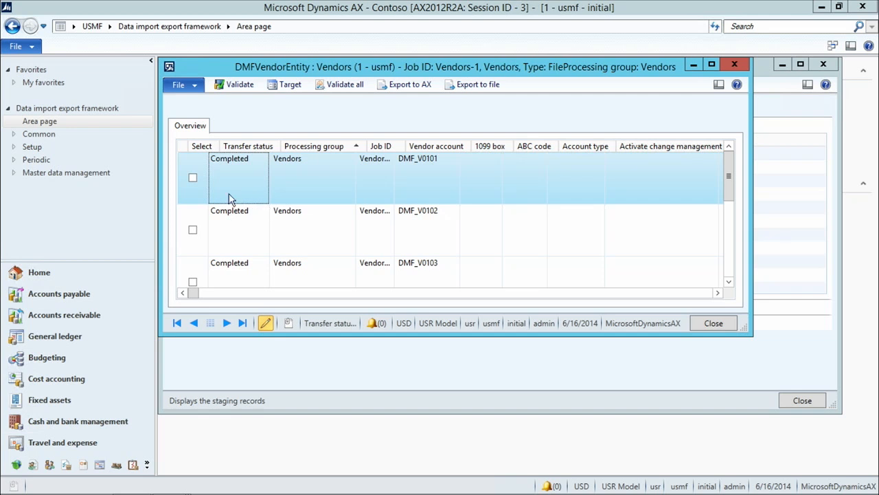
{"action": "left_click", "coordinate": [195, 180]}
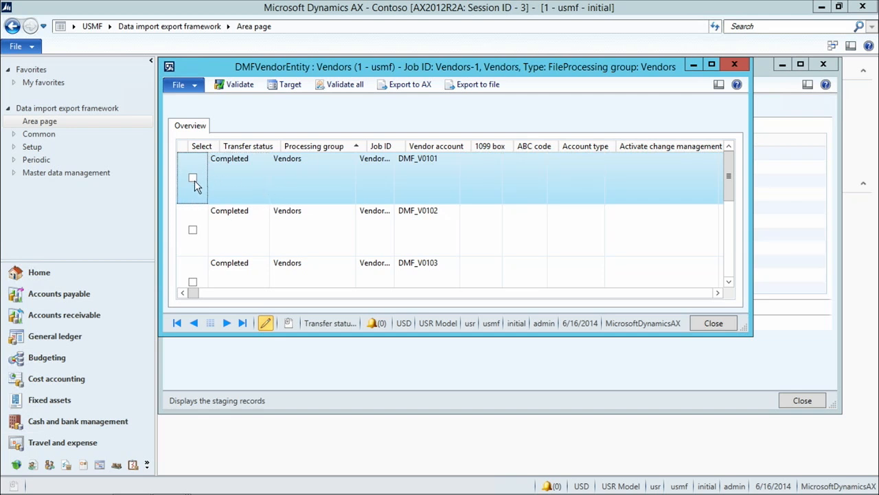
{"action": "left_click", "coordinate": [292, 87]}
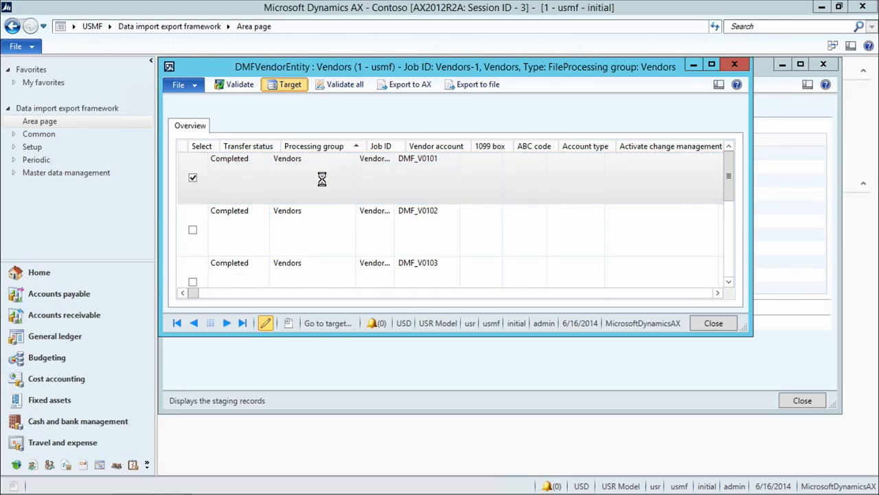